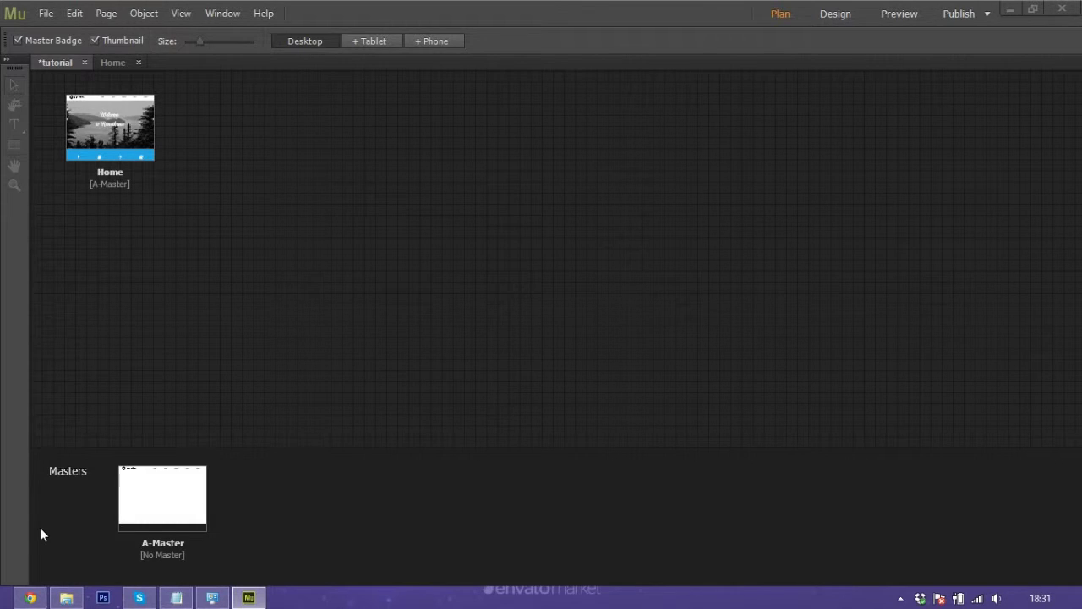
# Switch to the BRIX theme page in Chrome and open its V1 demo.
pyautogui.click(30, 597)
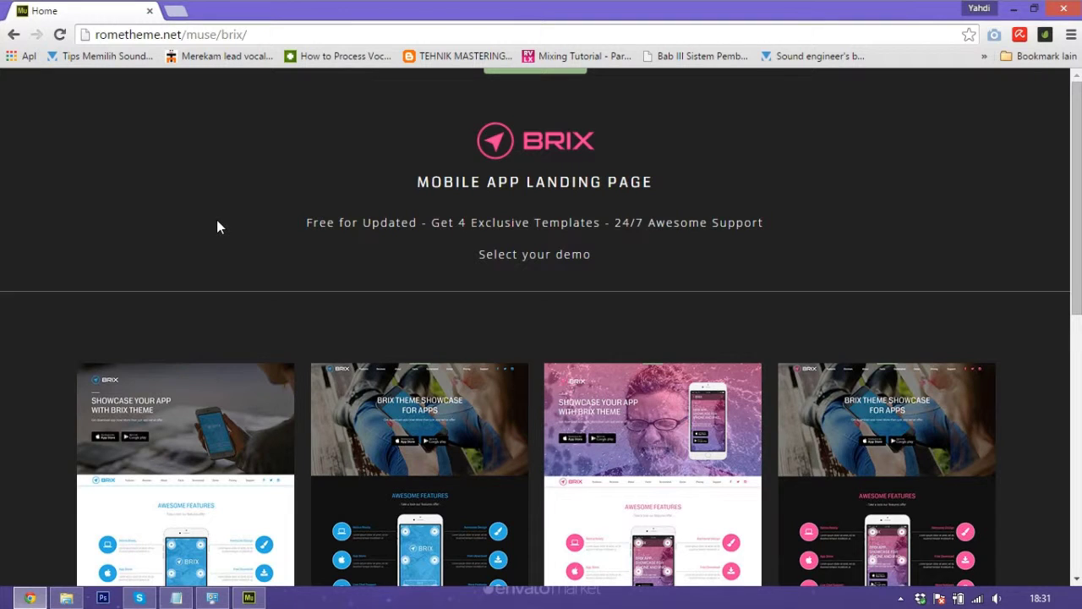
pyautogui.scroll(-1, 217, 220)
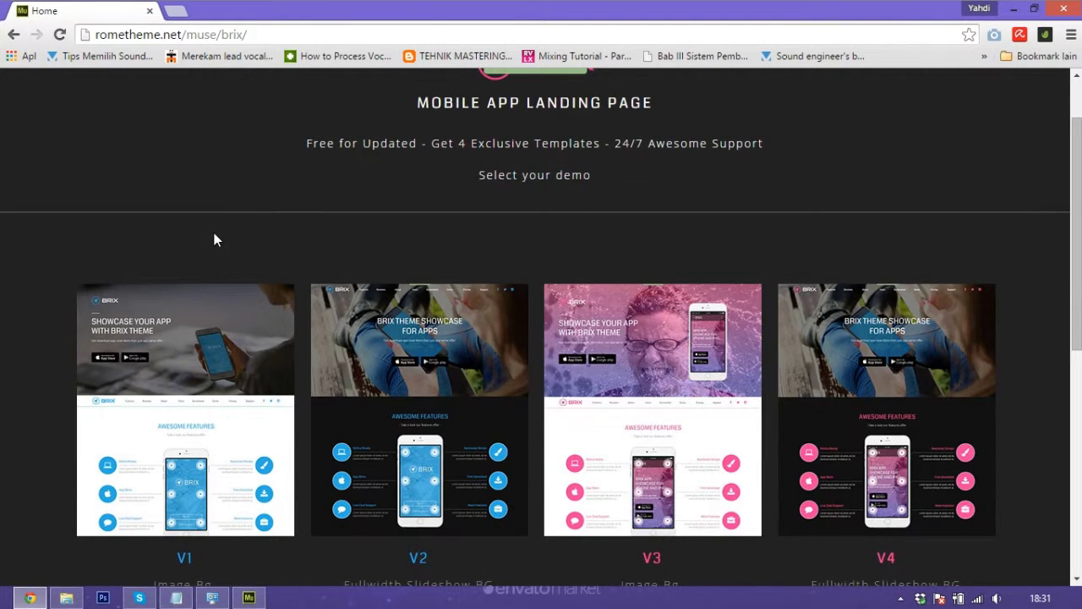
pyautogui.scroll(1, 215, 240)
pyautogui.scroll(-1, 213, 234)
pyautogui.click(217, 408)
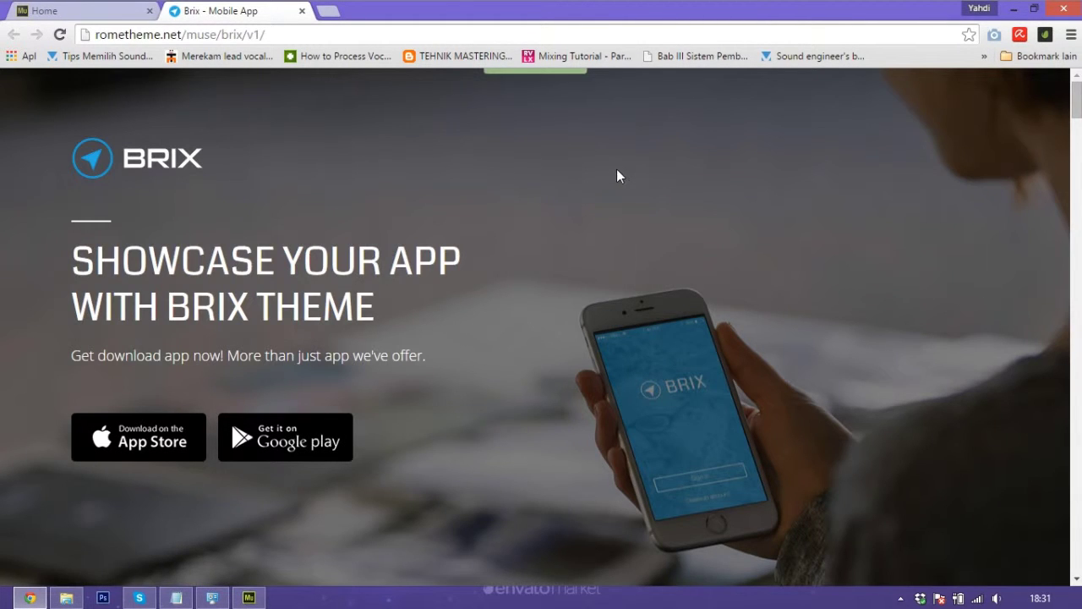
# Scroll the Brix V1 demo down to the Support section and back to the top.
pyautogui.scroll(-7, 739, 232)
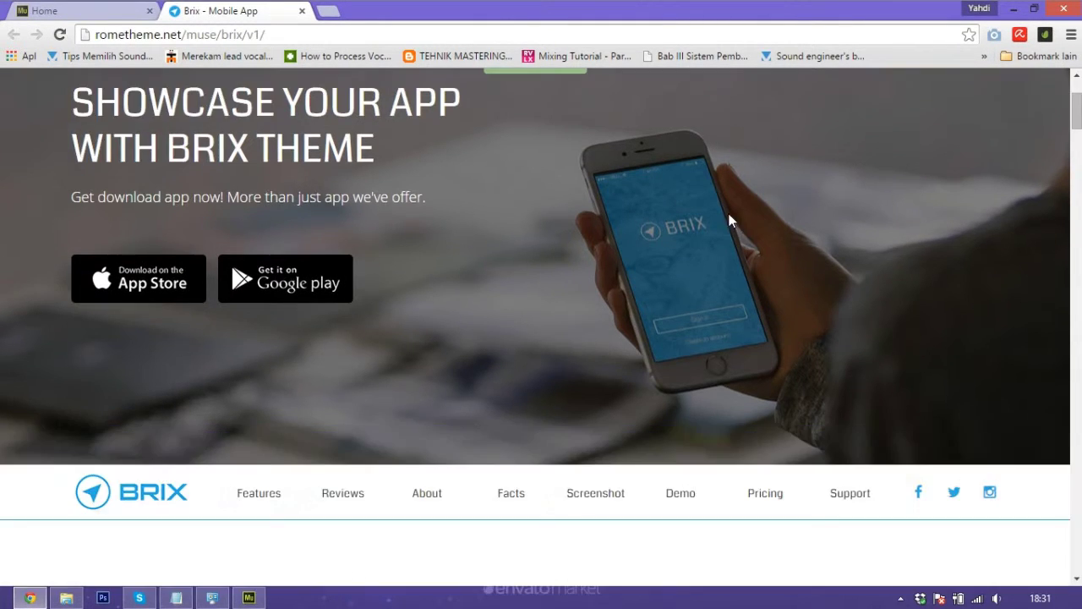
pyautogui.scroll(-7, 712, 184)
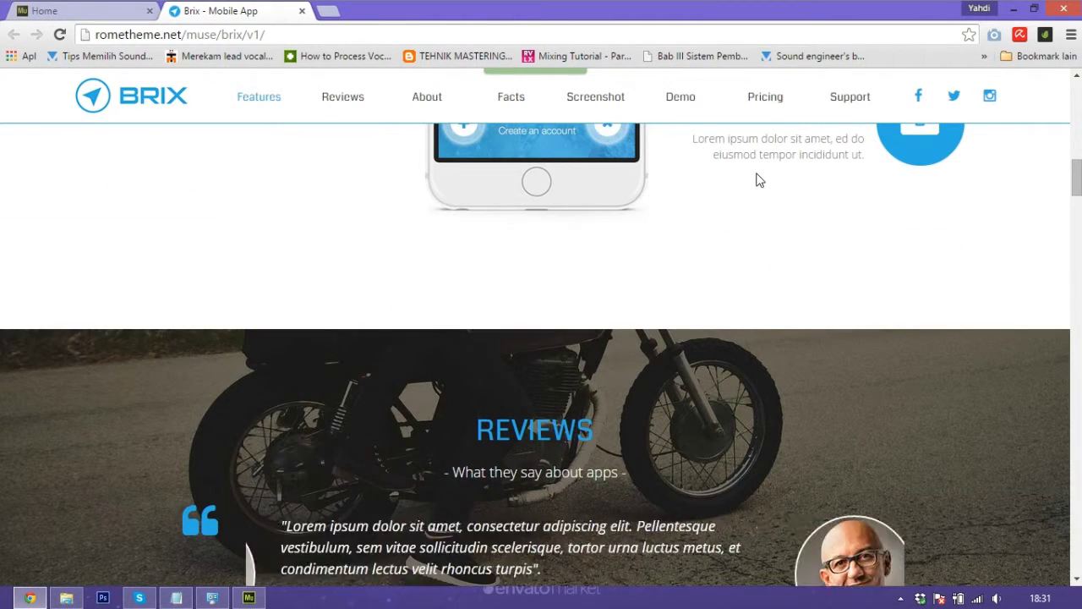
pyautogui.scroll(-2, 755, 179)
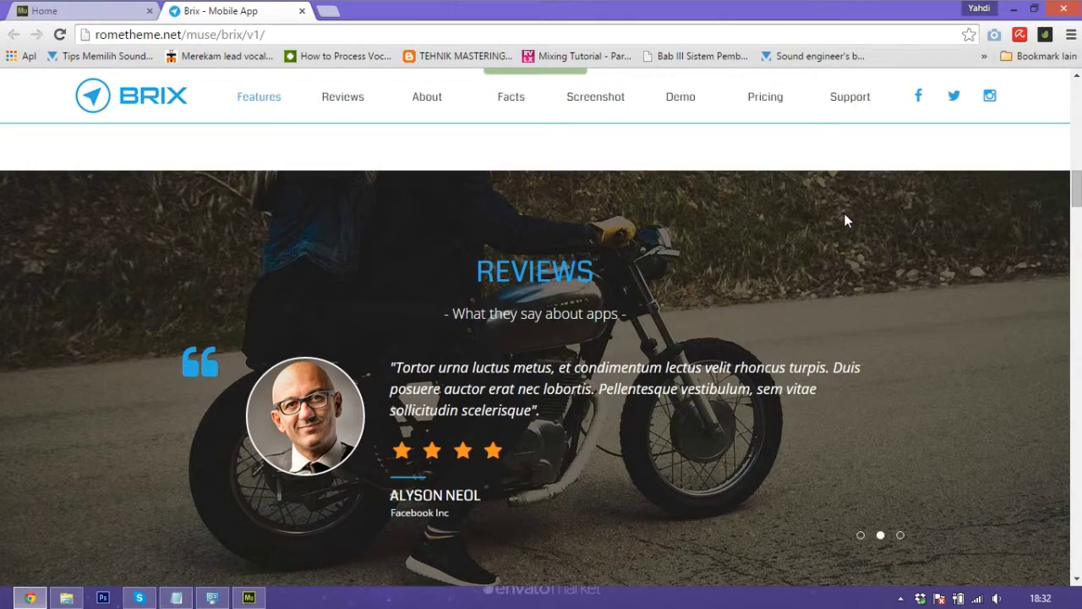
pyautogui.scroll(2, 848, 212)
pyautogui.scroll(-4, 848, 211)
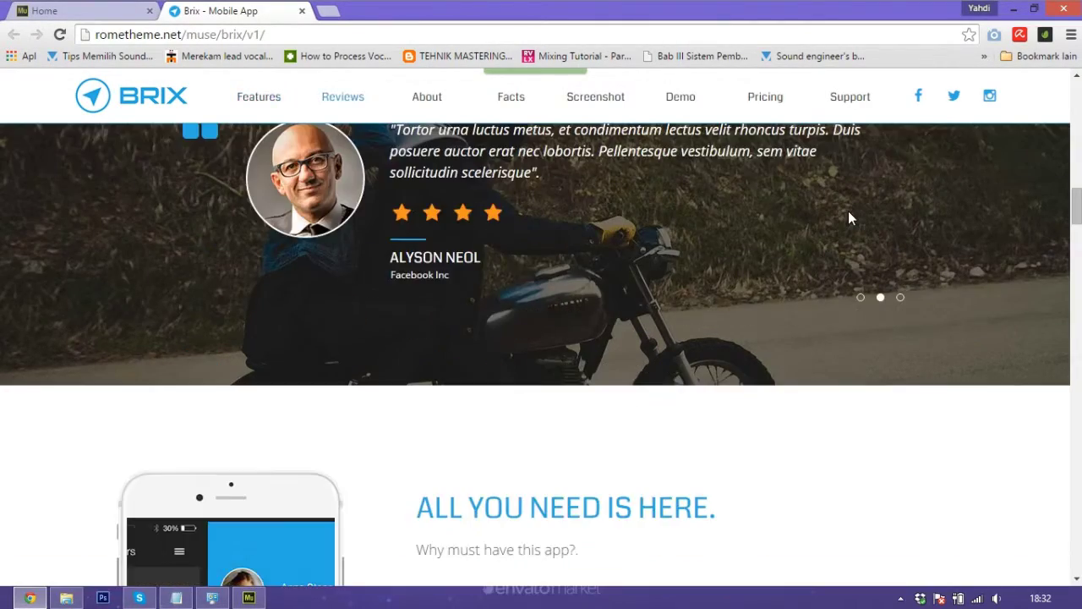
pyautogui.scroll(4, 848, 211)
pyautogui.scroll(-4, 851, 218)
pyautogui.scroll(3, 851, 218)
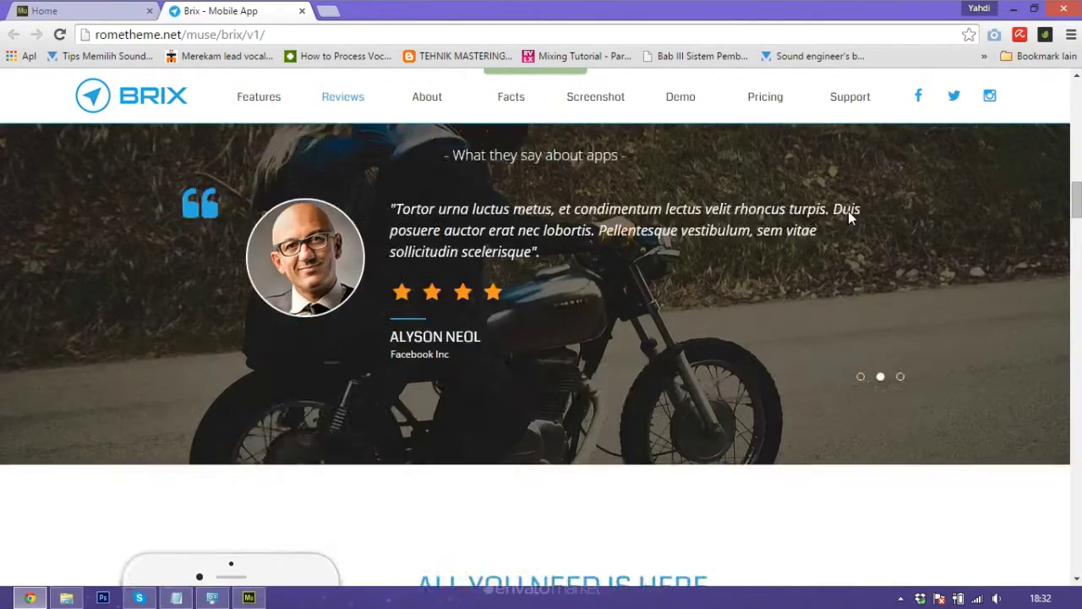
pyautogui.scroll(1, 850, 219)
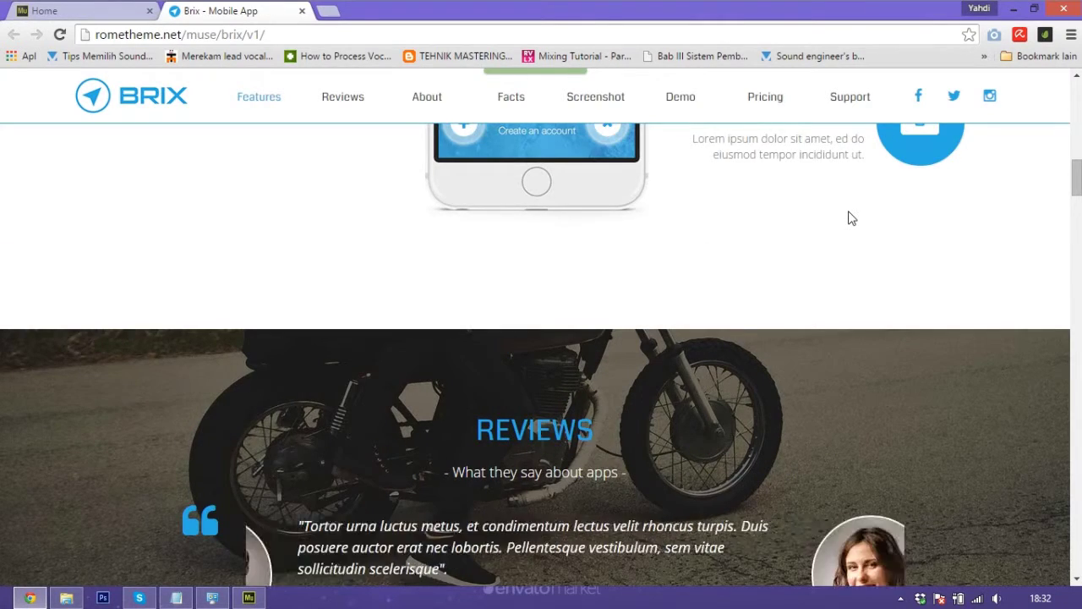
pyautogui.scroll(-3, 930, 218)
pyautogui.scroll(-3, 948, 222)
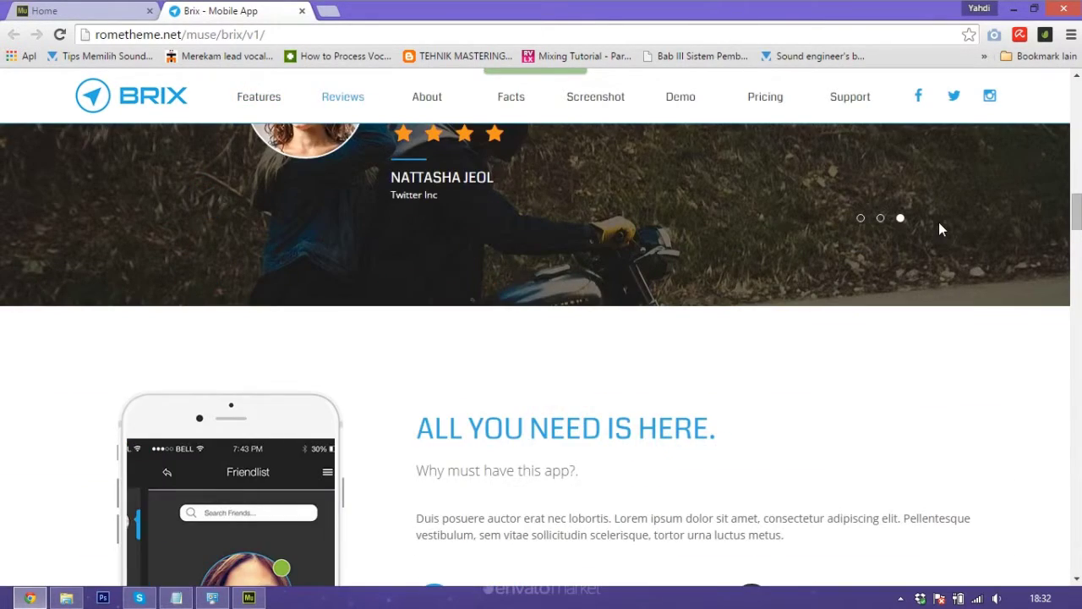
pyautogui.scroll(4, 939, 232)
pyautogui.scroll(-15, 942, 240)
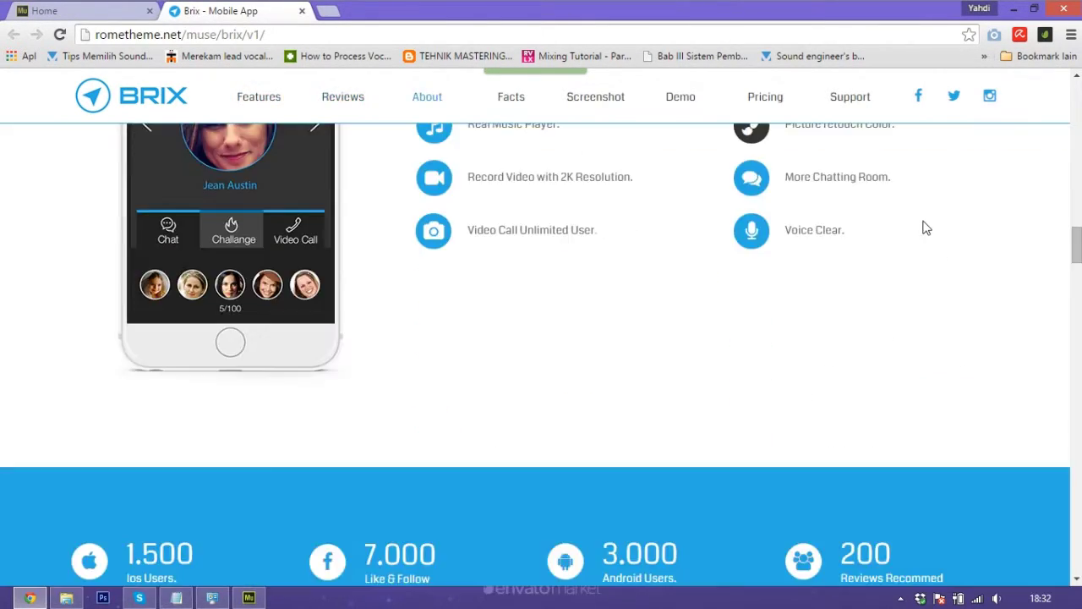
pyautogui.scroll(-5, 928, 216)
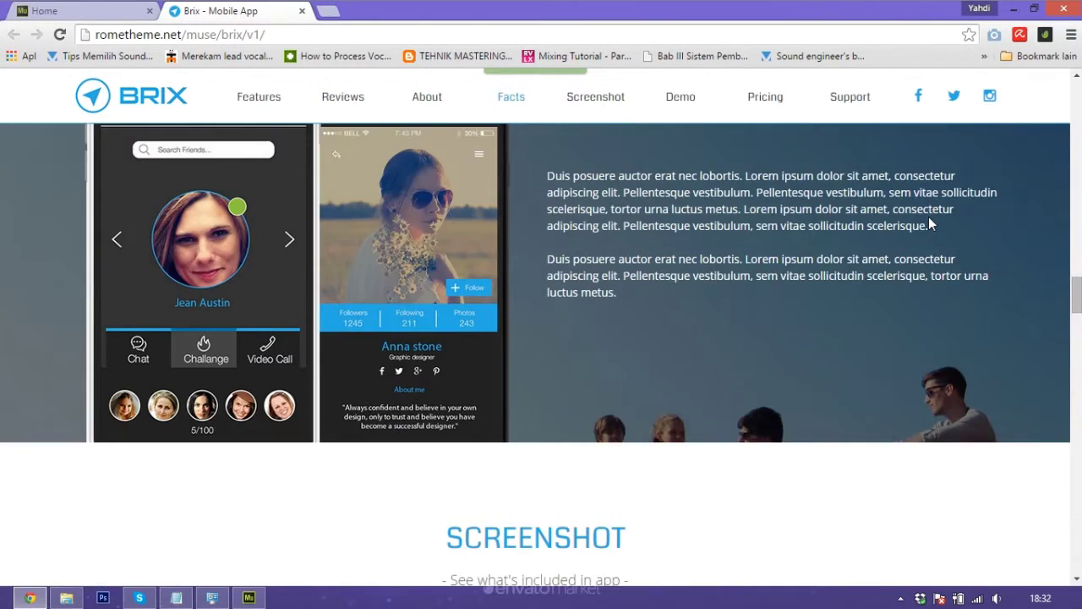
pyautogui.scroll(6, 929, 221)
pyautogui.scroll(-5, 929, 221)
pyautogui.scroll(5, 929, 221)
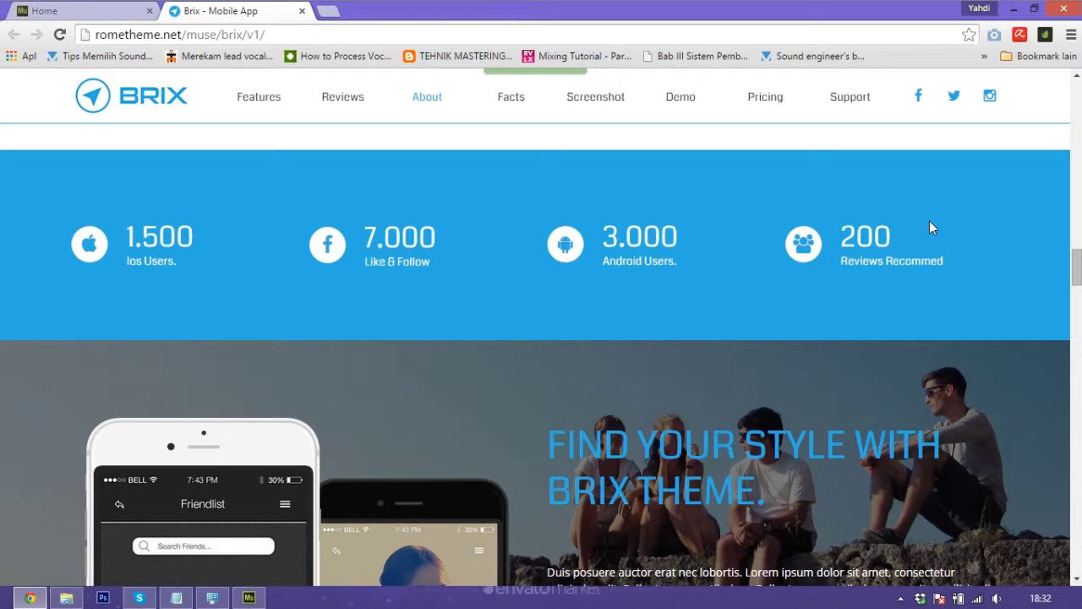
pyautogui.scroll(-5, 973, 240)
pyautogui.scroll(3, 973, 240)
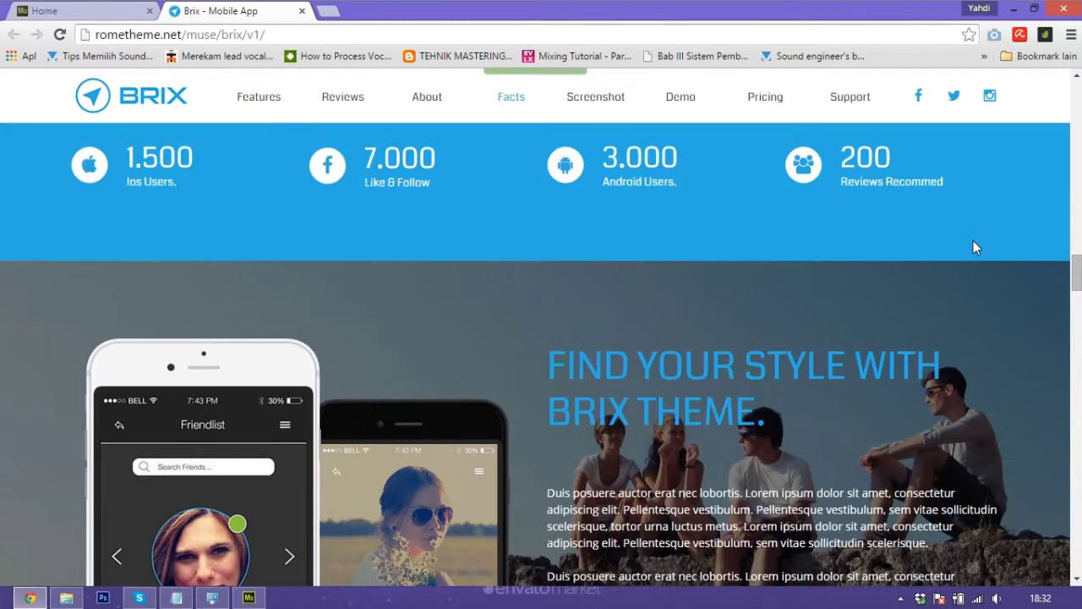
pyautogui.scroll(-10, 944, 232)
pyautogui.scroll(-15, 1003, 242)
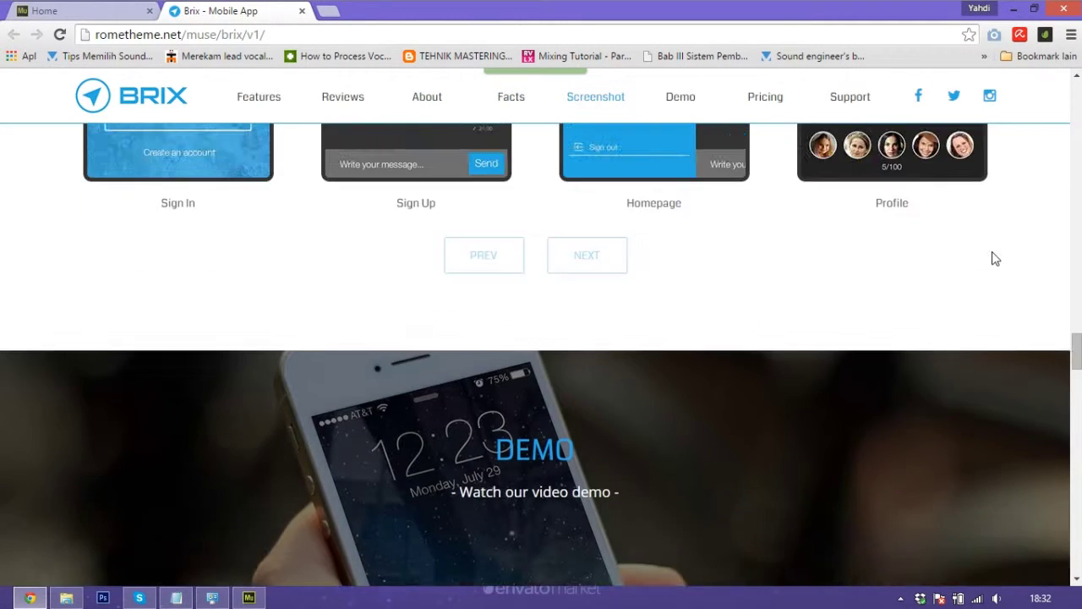
pyautogui.scroll(-3, 930, 243)
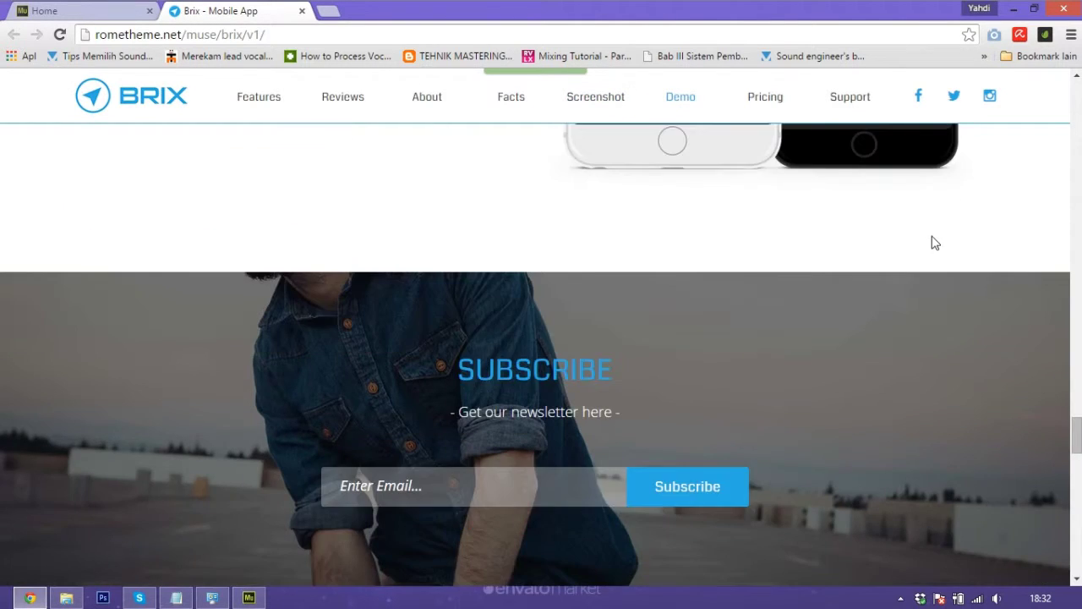
pyautogui.scroll(-1, 933, 242)
pyautogui.scroll(4, 934, 242)
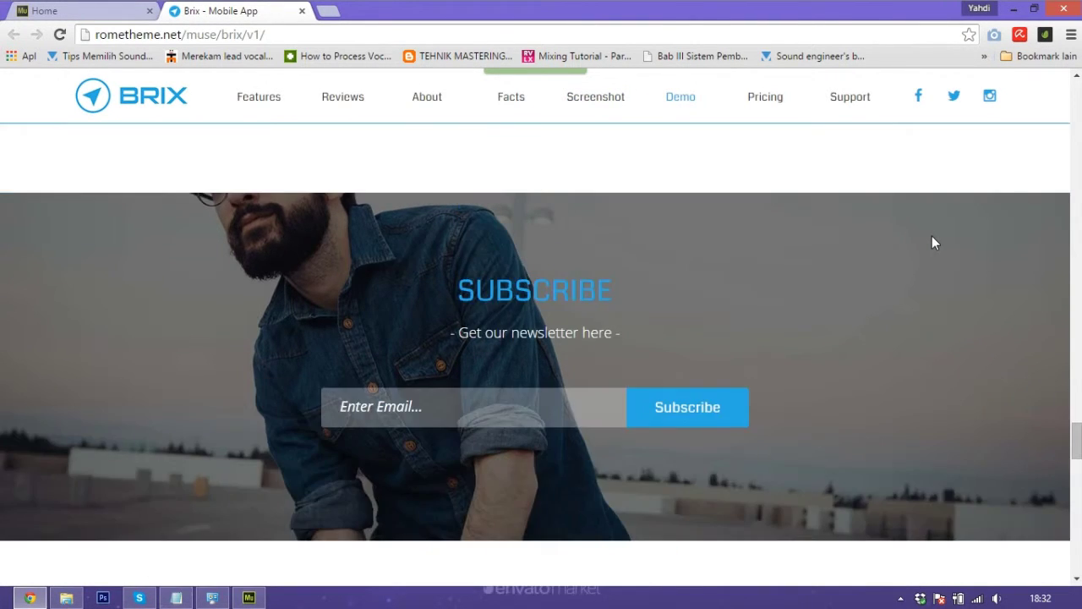
pyautogui.scroll(-6, 933, 242)
pyautogui.scroll(-12, 934, 243)
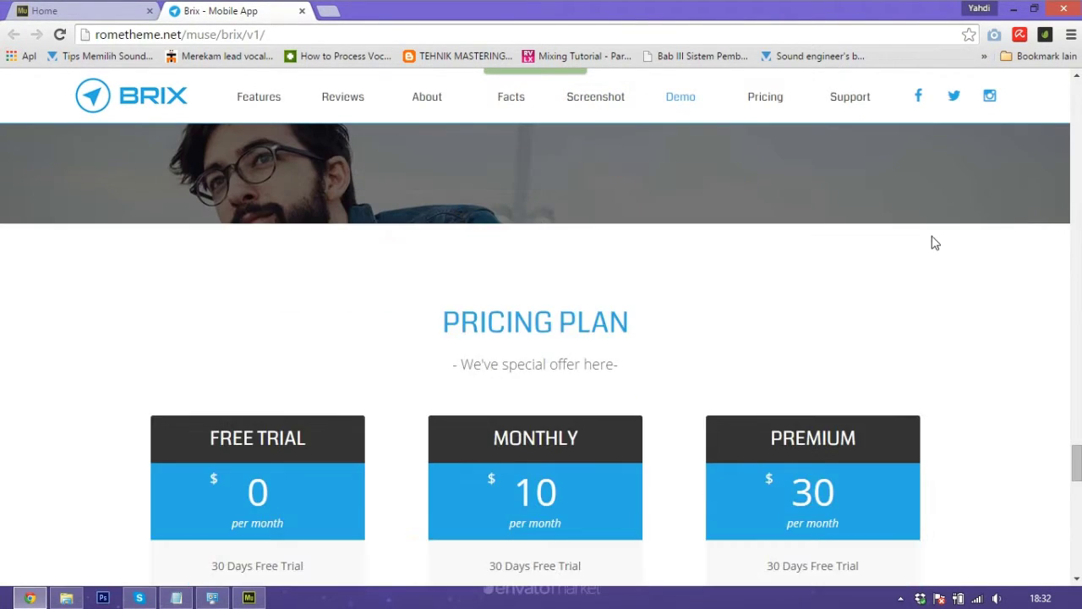
pyautogui.scroll(-2, 933, 243)
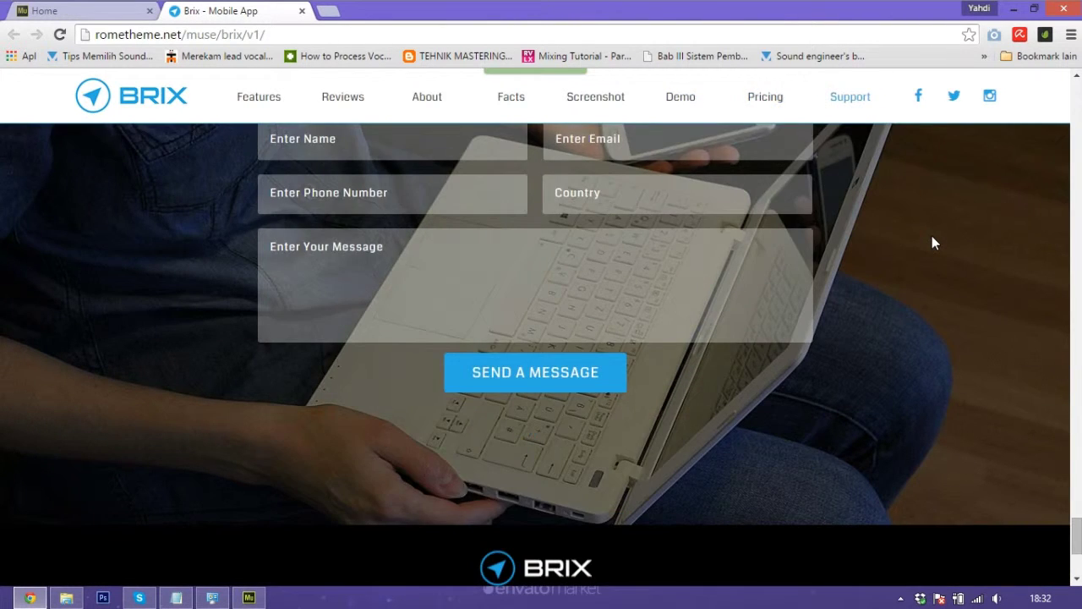
pyautogui.scroll(5, 933, 243)
pyautogui.scroll(-4, 935, 243)
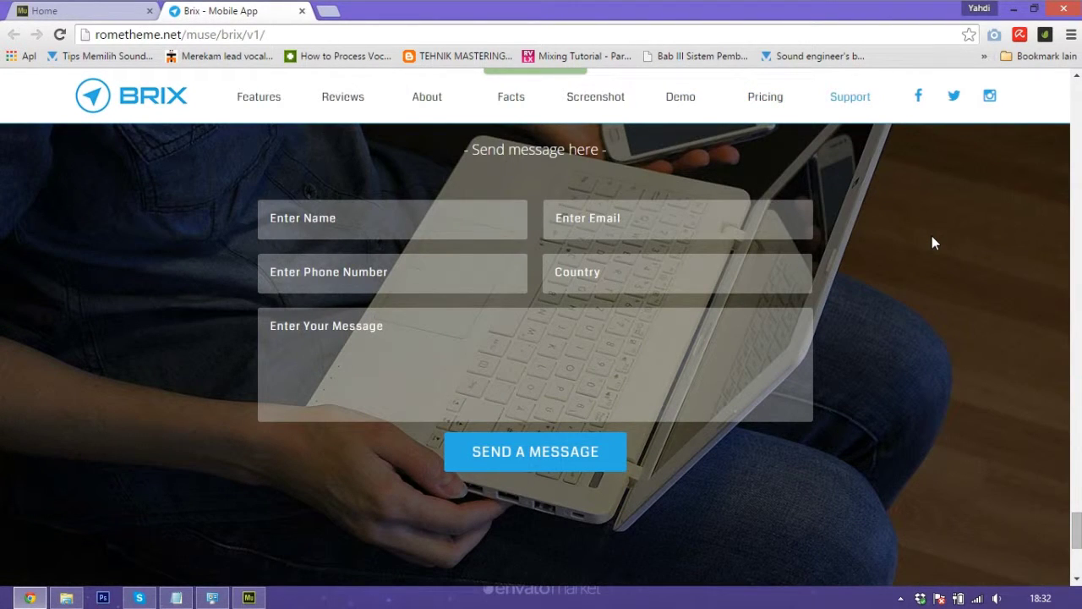
pyautogui.scroll(3, 932, 242)
pyautogui.scroll(-2, 927, 245)
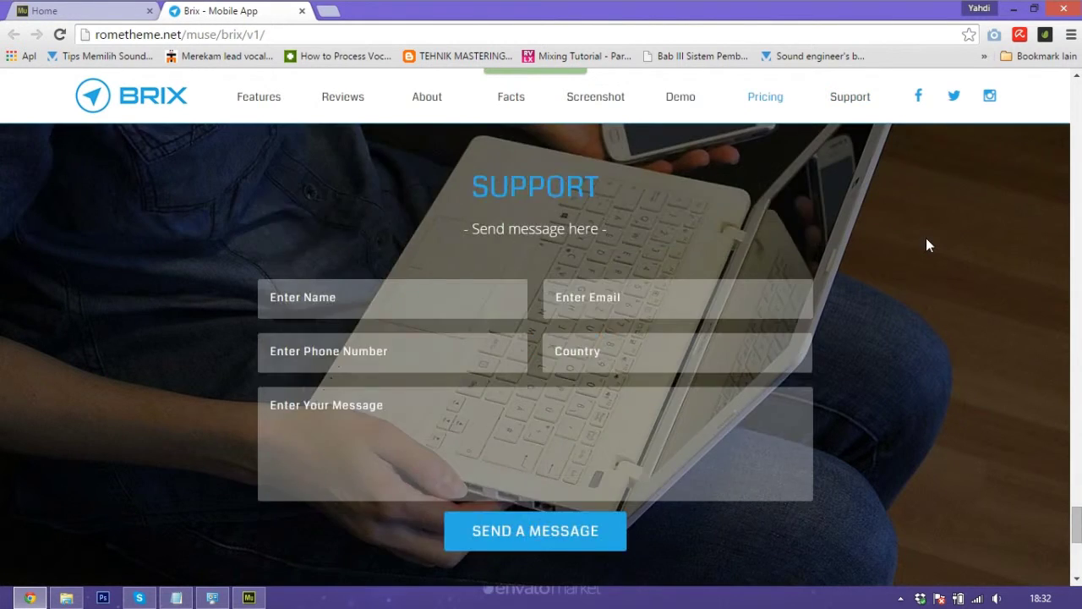
pyautogui.scroll(2, 927, 244)
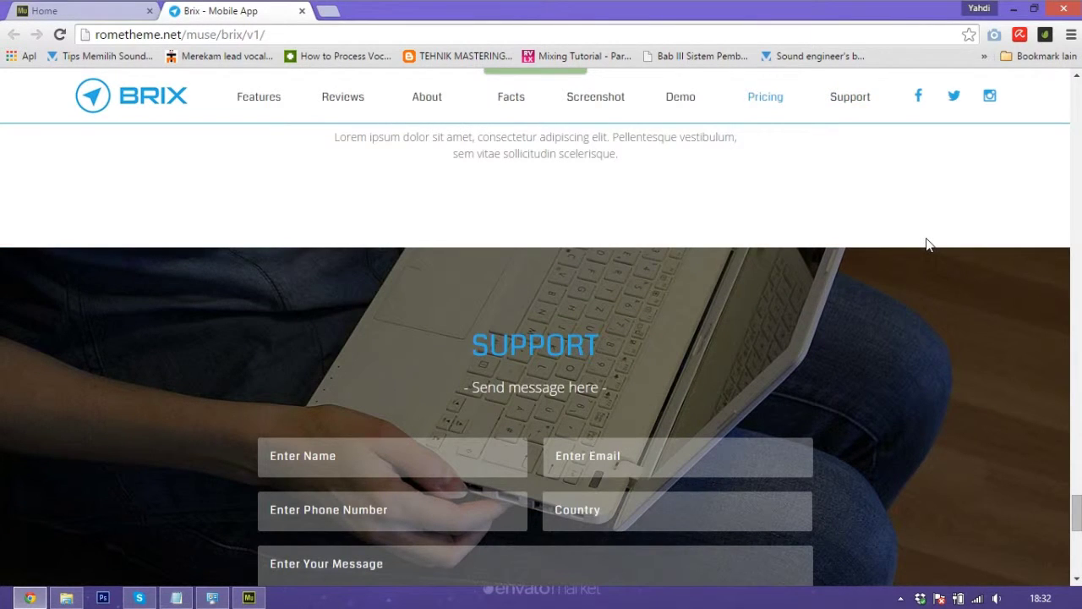
pyautogui.scroll(-4, 925, 245)
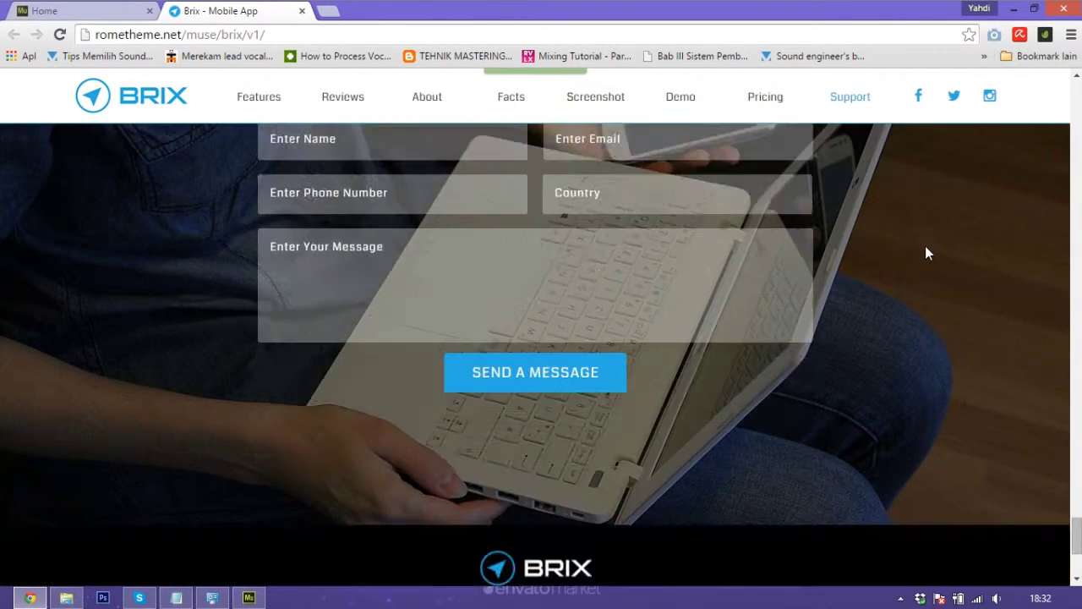
pyautogui.scroll(6, 925, 246)
pyautogui.scroll(15, 930, 254)
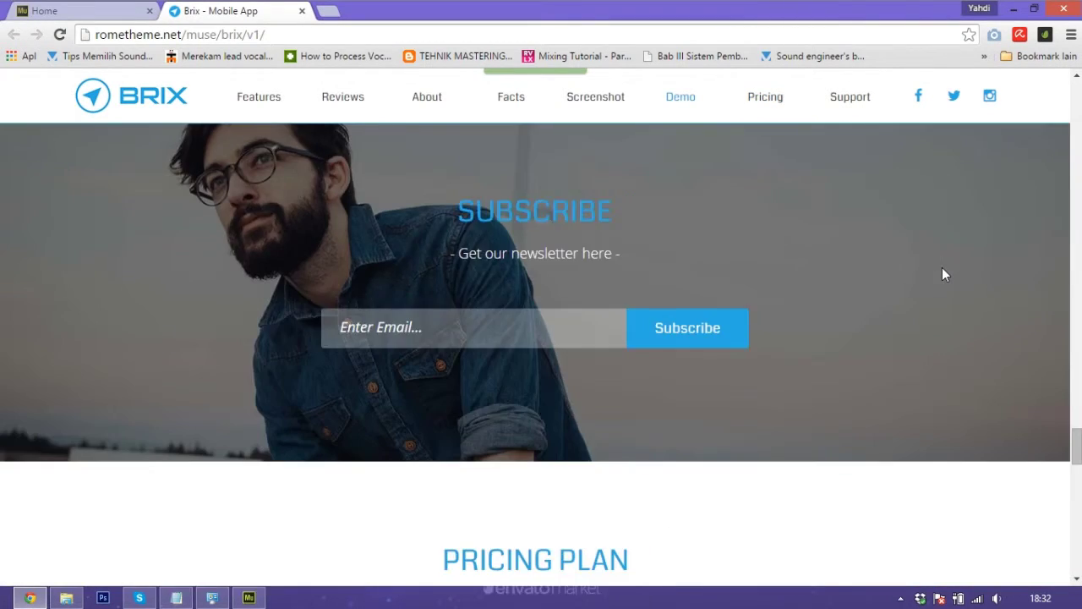
pyautogui.scroll(12, 944, 270)
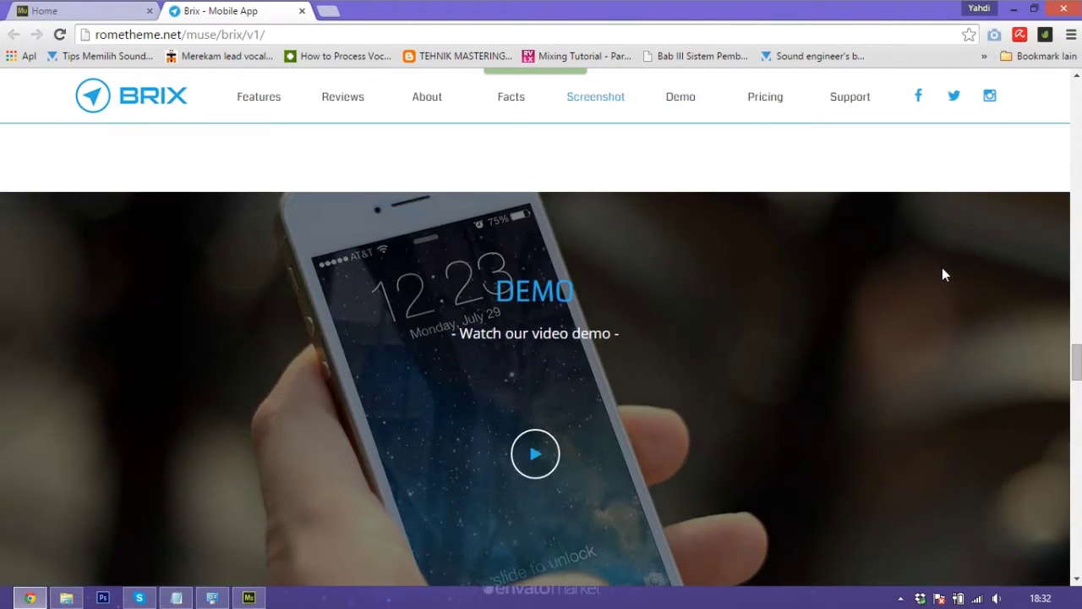
pyautogui.scroll(8, 942, 269)
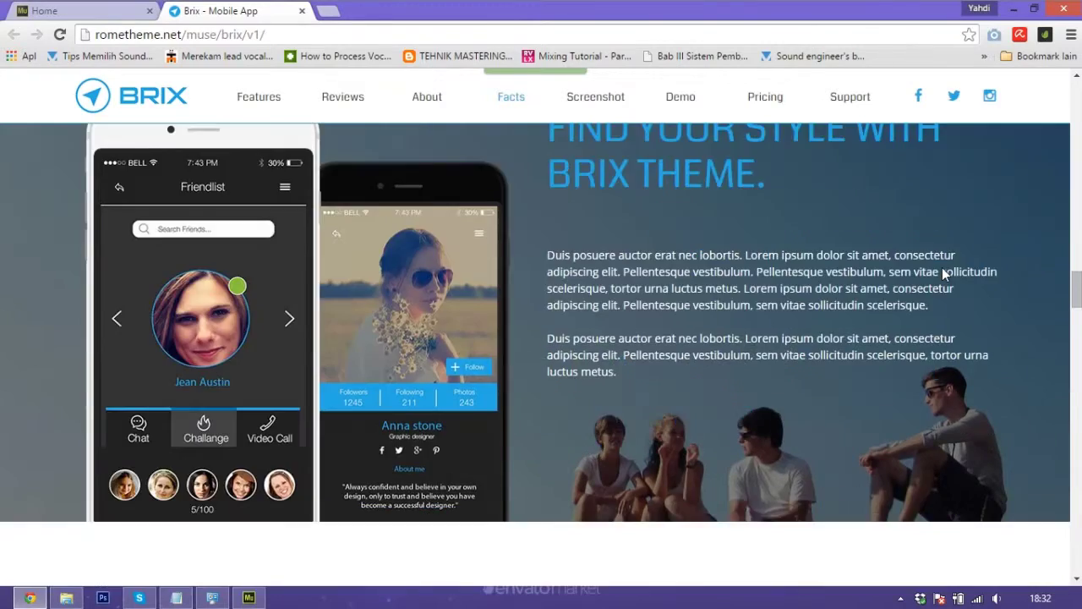
pyautogui.scroll(10, 756, 241)
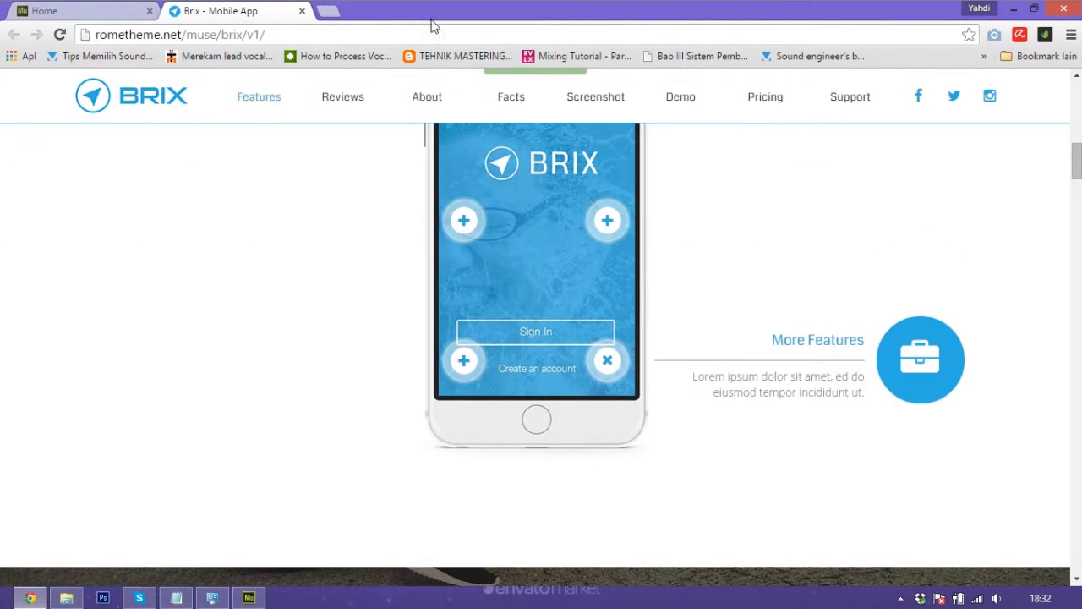
# Close the Brix tab, open the Muse Home page and draw a rectangle below the blue section.
pyautogui.click(301, 11)
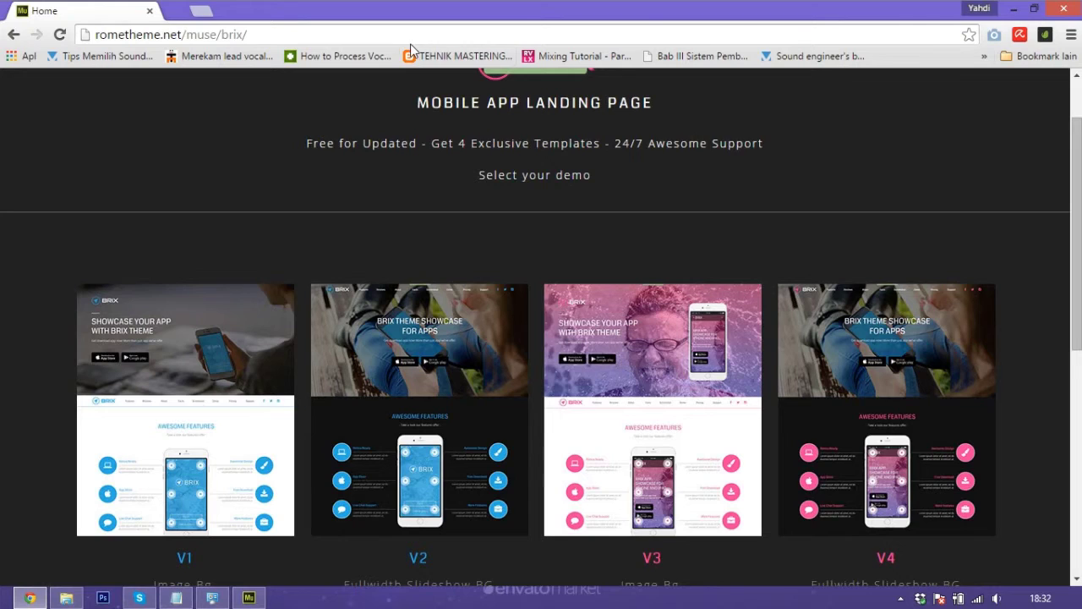
pyautogui.click(1015, 9)
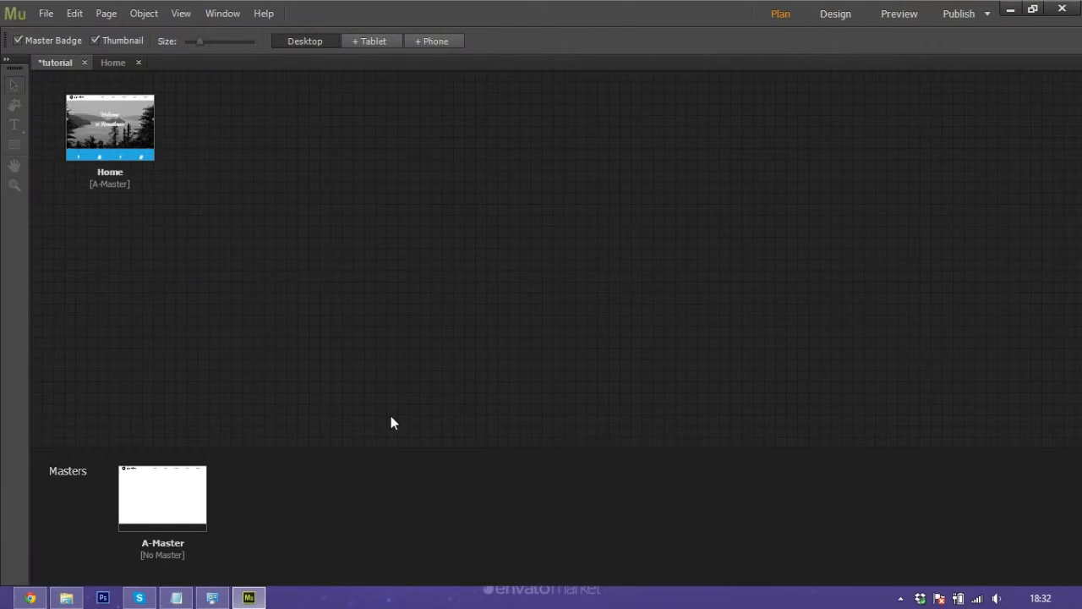
pyautogui.doubleClick(124, 128)
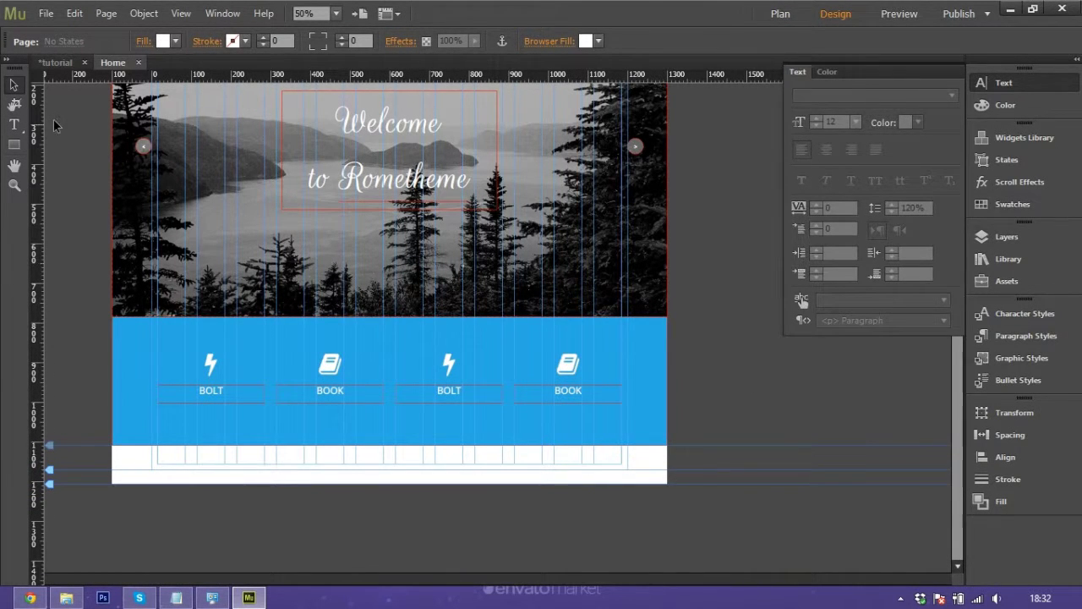
pyautogui.click(8, 148)
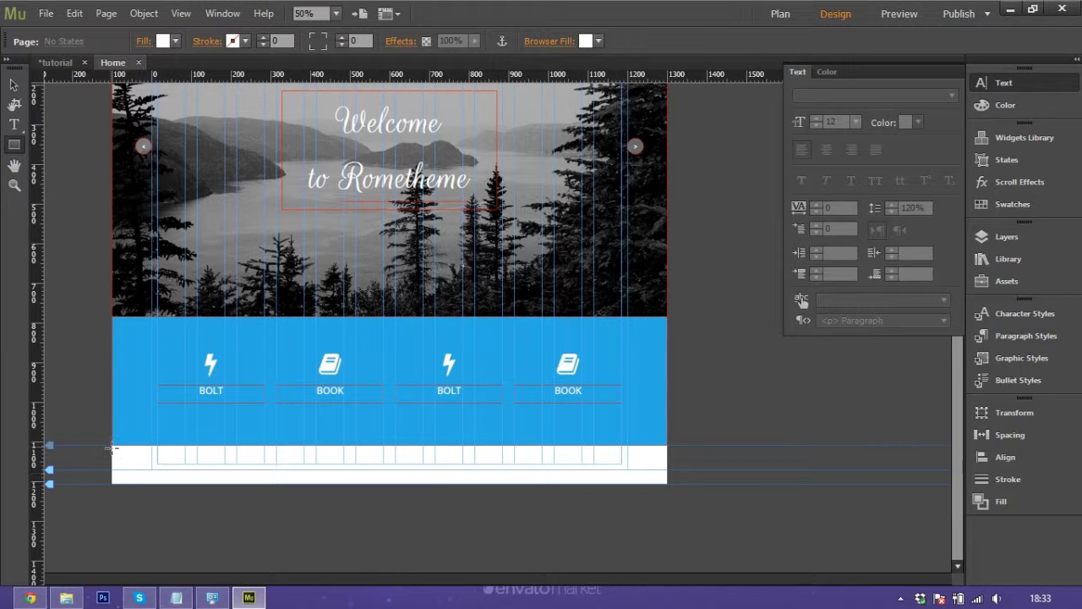
pyautogui.moveTo(112, 444); pyautogui.dragTo(668, 538)
# Untick Footer Item for the new rectangle.
pyautogui.press('v')
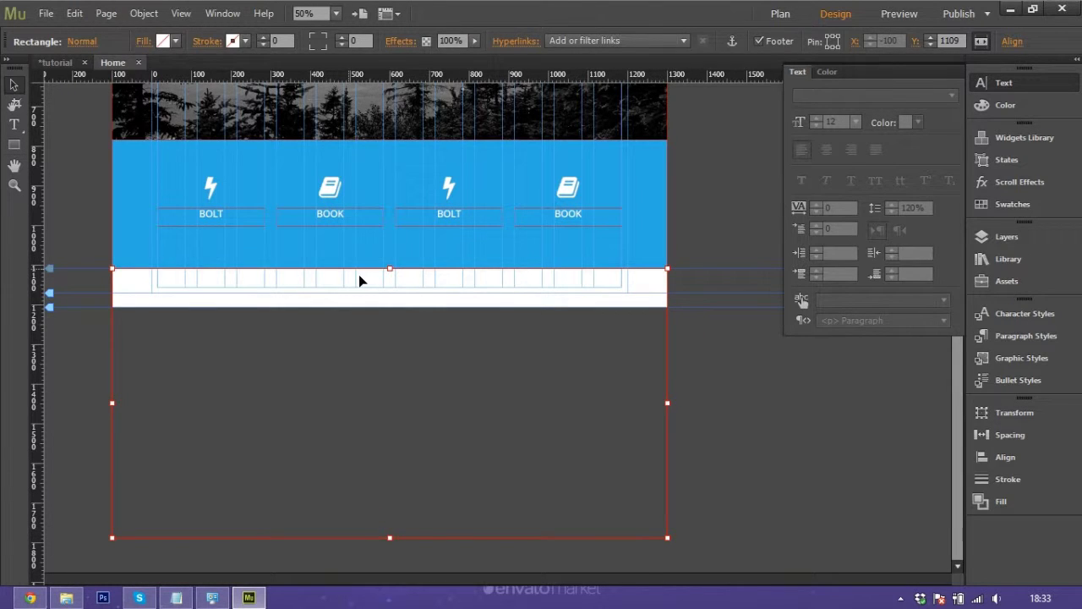
pyautogui.rightClick(377, 348)
pyautogui.click(411, 336)
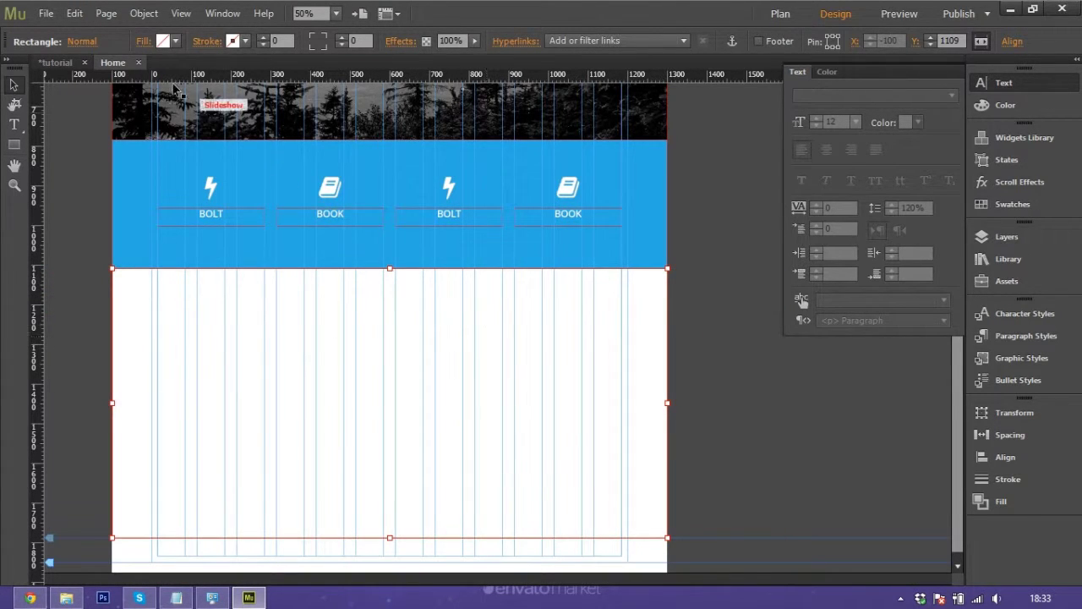
# Fill the rectangle with about_bg2.jpg from the Photo > homeslide folder.
pyautogui.click(143, 42)
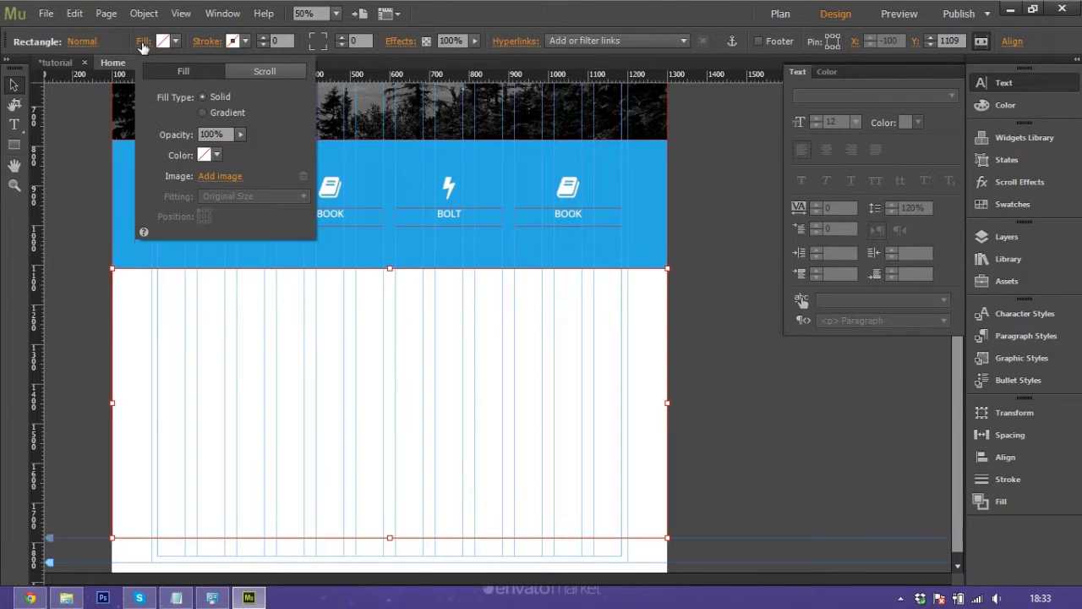
pyautogui.click(217, 178)
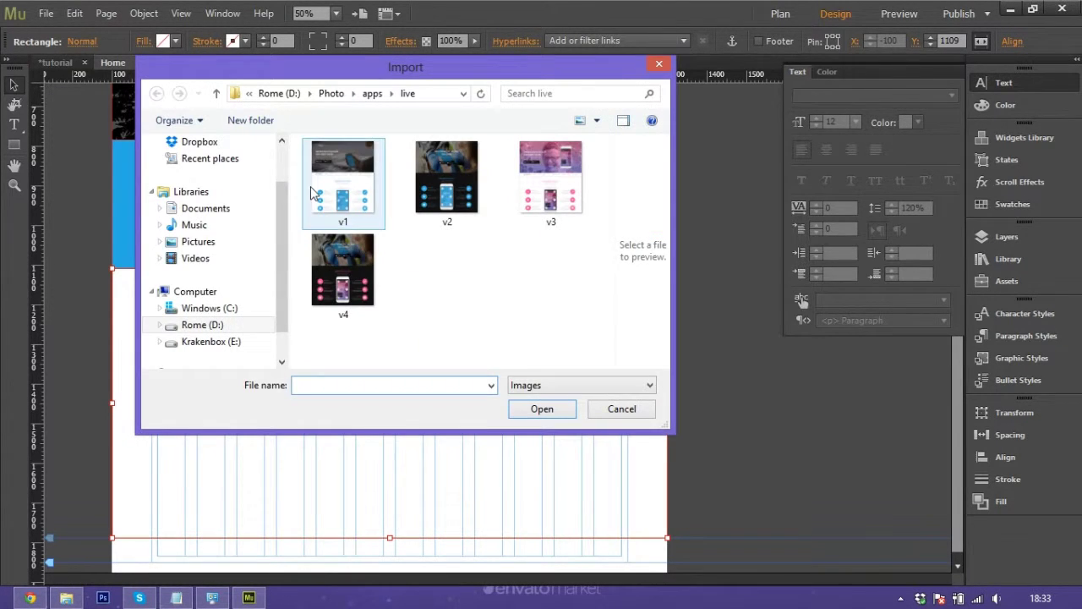
pyautogui.click(216, 93)
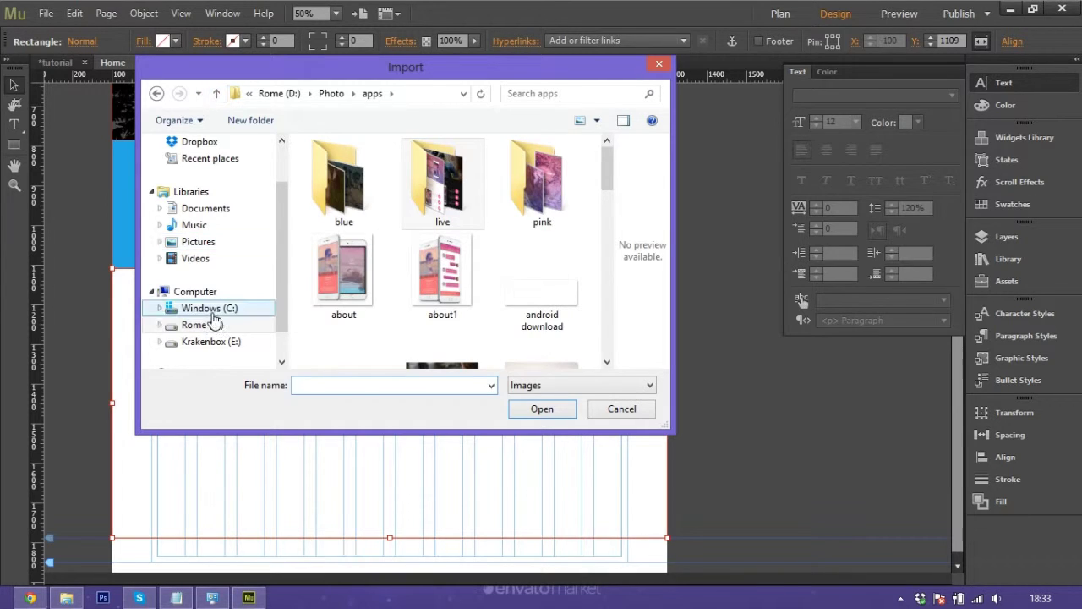
pyautogui.click(211, 323)
pyautogui.doubleClick(338, 346)
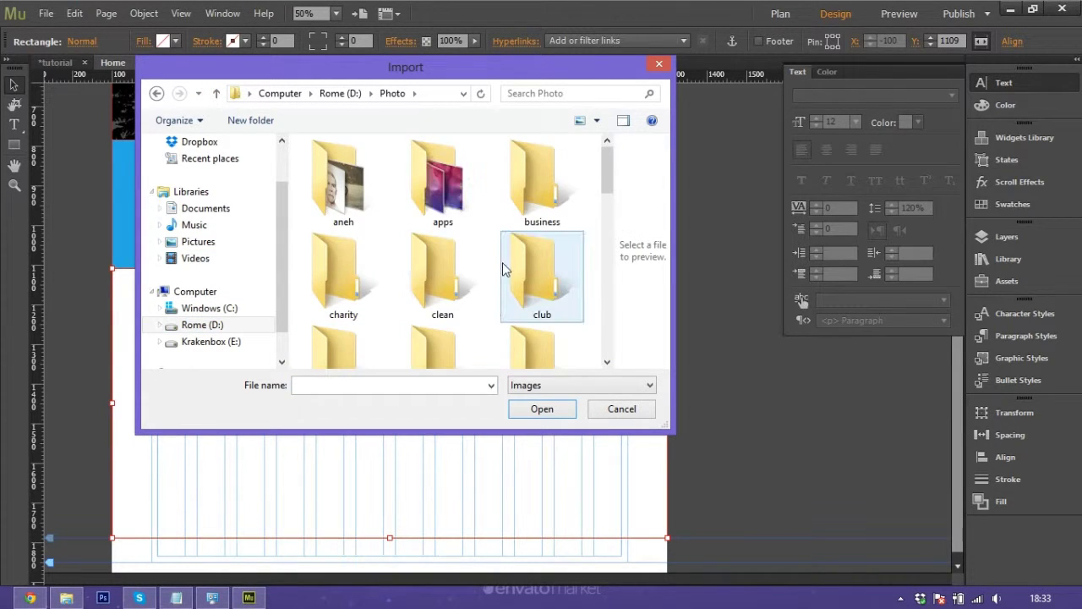
pyautogui.scroll(-5, 524, 271)
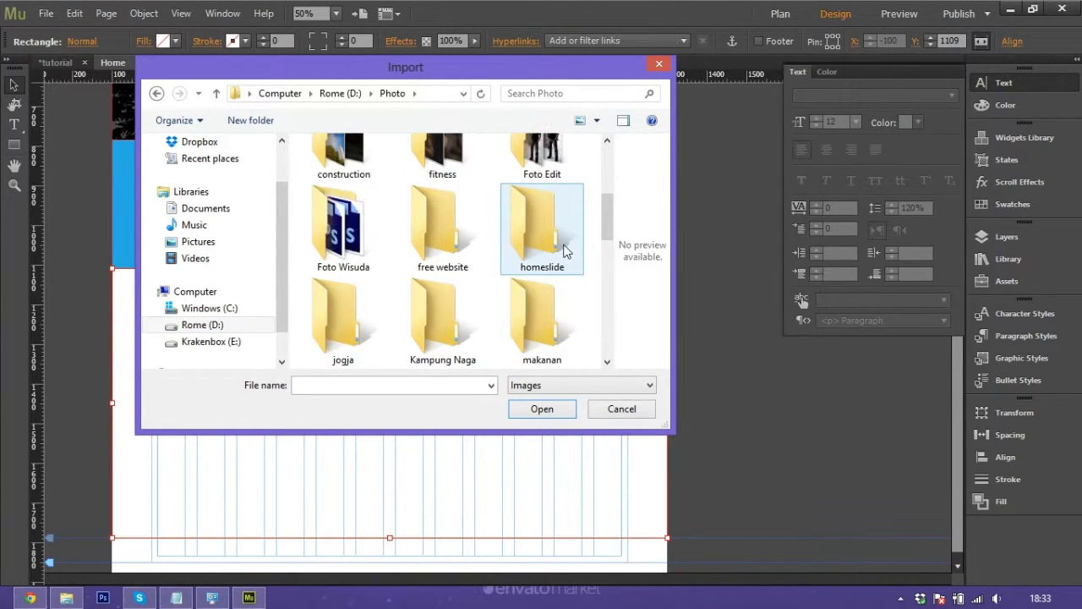
pyautogui.doubleClick(548, 250)
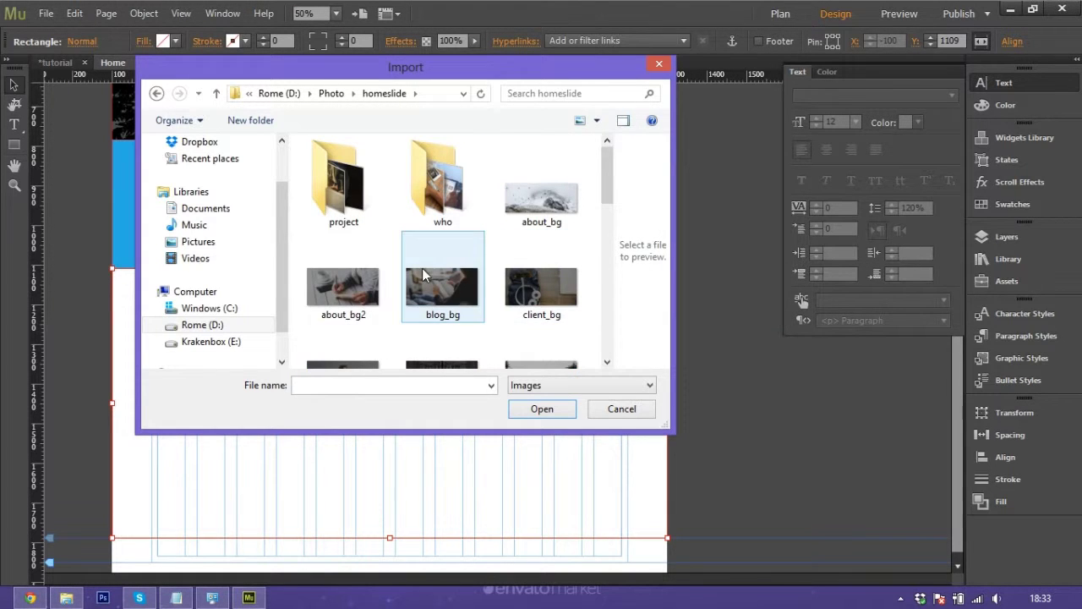
pyautogui.click(359, 304)
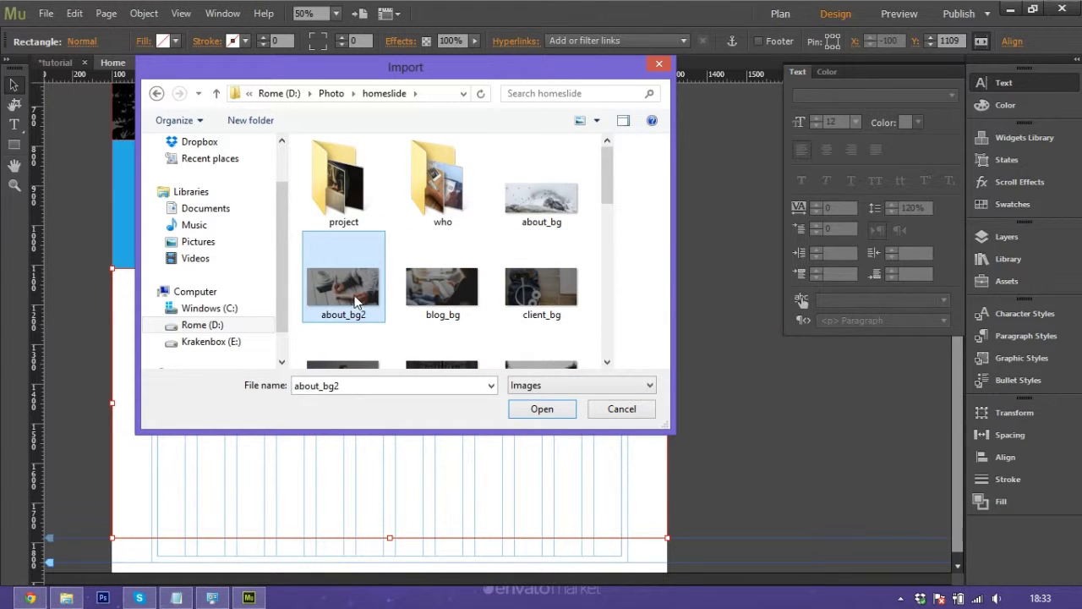
pyautogui.click(539, 409)
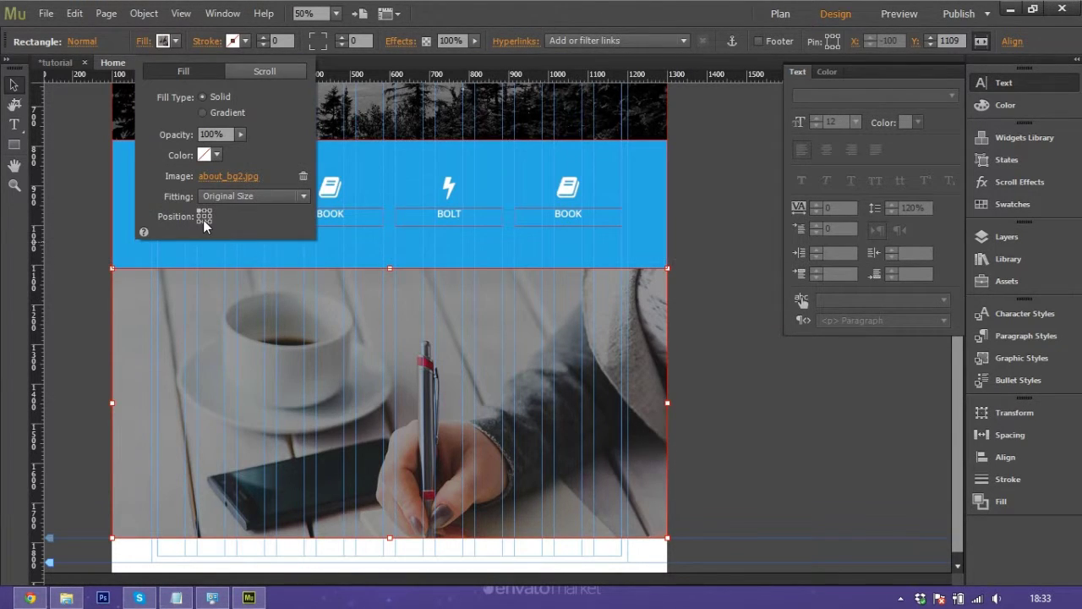
# Centre the fill image, set fitting to Scale To Fill, and make the rectangle 100% width.
pyautogui.click(203, 220)
pyautogui.click(202, 214)
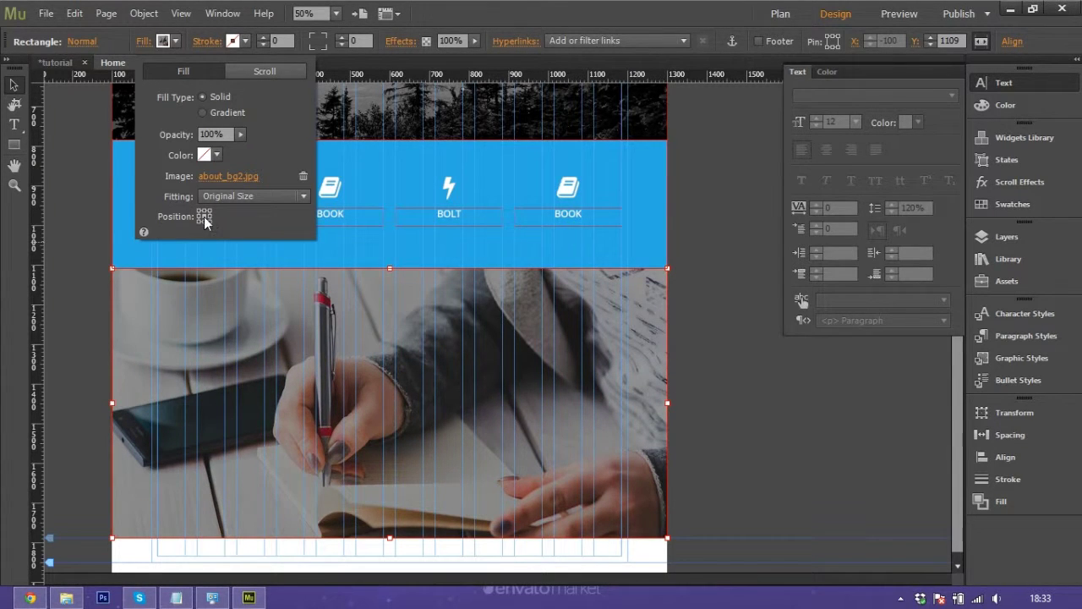
pyautogui.click(230, 198)
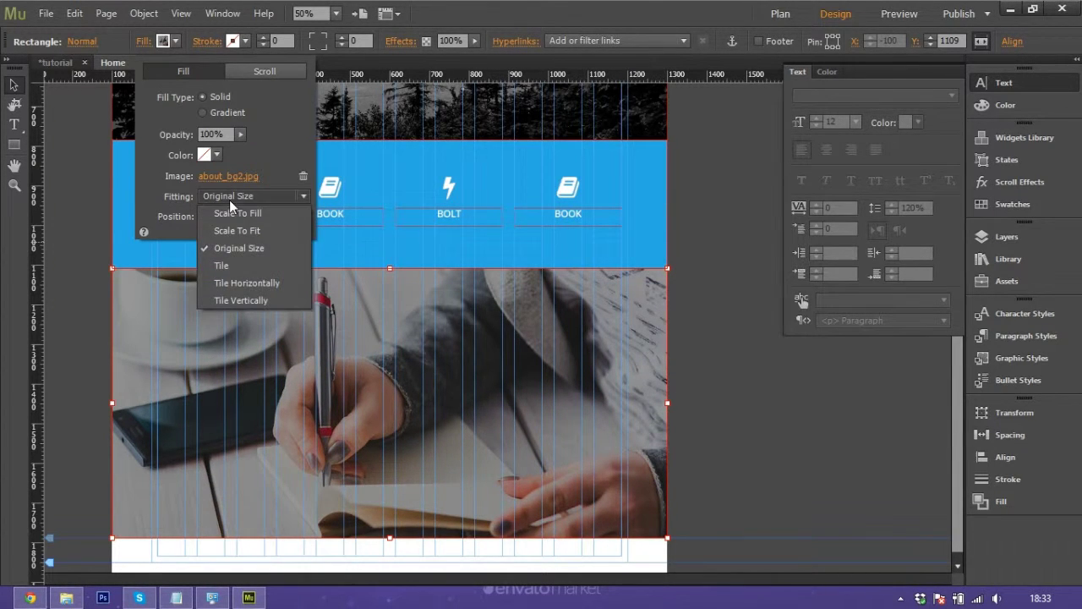
pyautogui.click(250, 216)
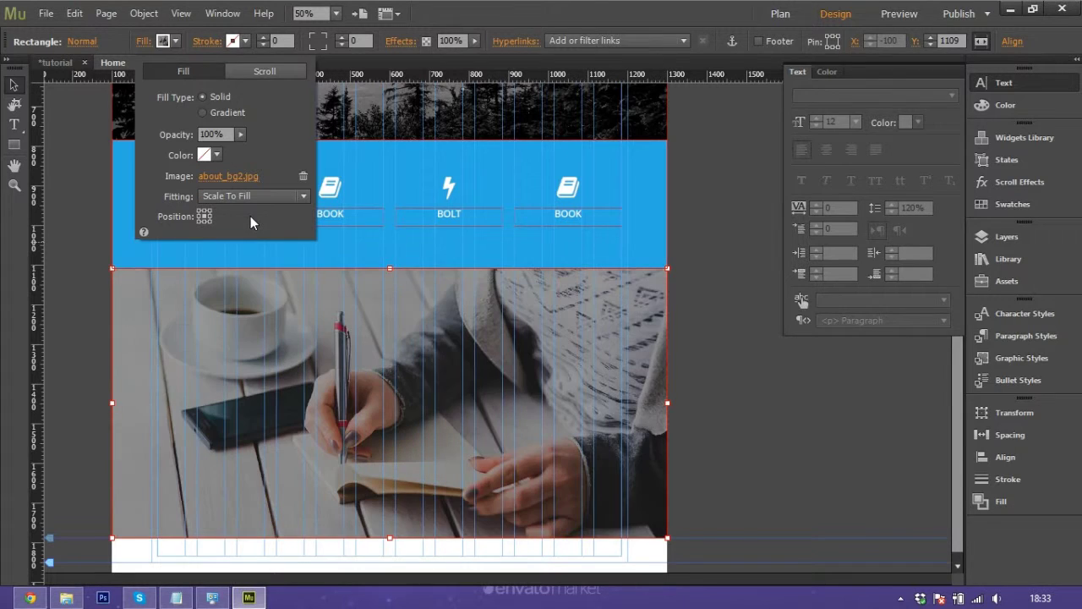
pyautogui.click(981, 43)
# Enable scroll Motion on the desk-photo fill with initial and final vertical motion 0.
pyautogui.click(721, 410)
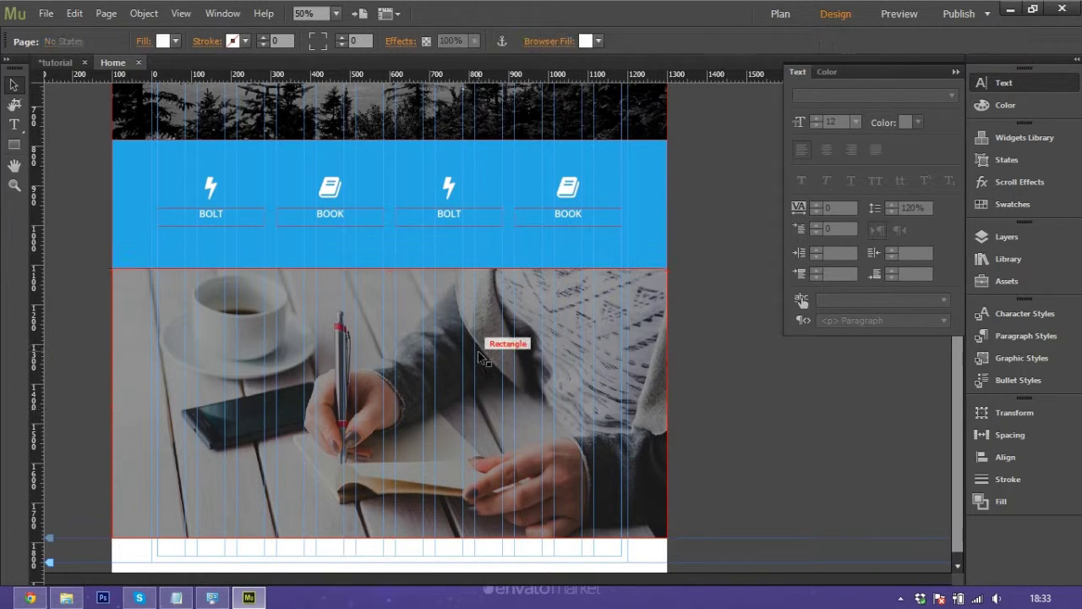
pyautogui.click(483, 358)
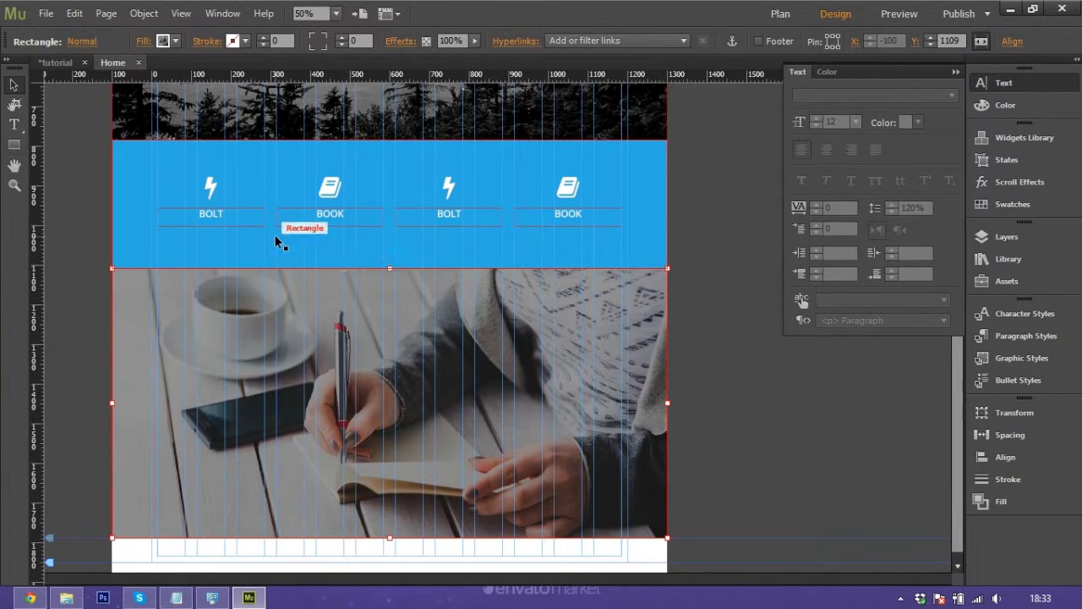
pyautogui.click(143, 42)
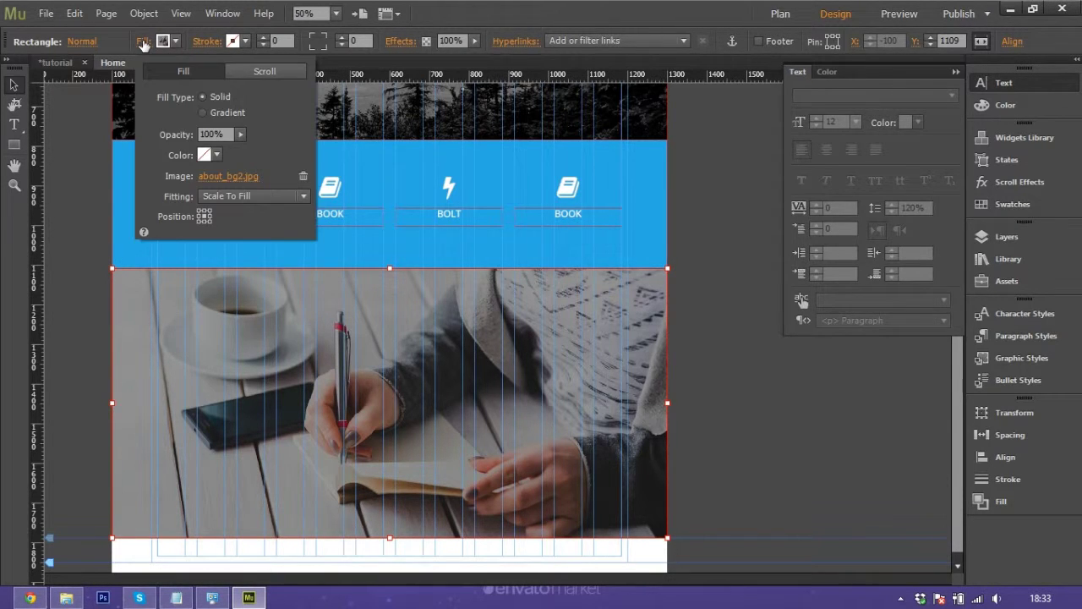
pyautogui.click(259, 71)
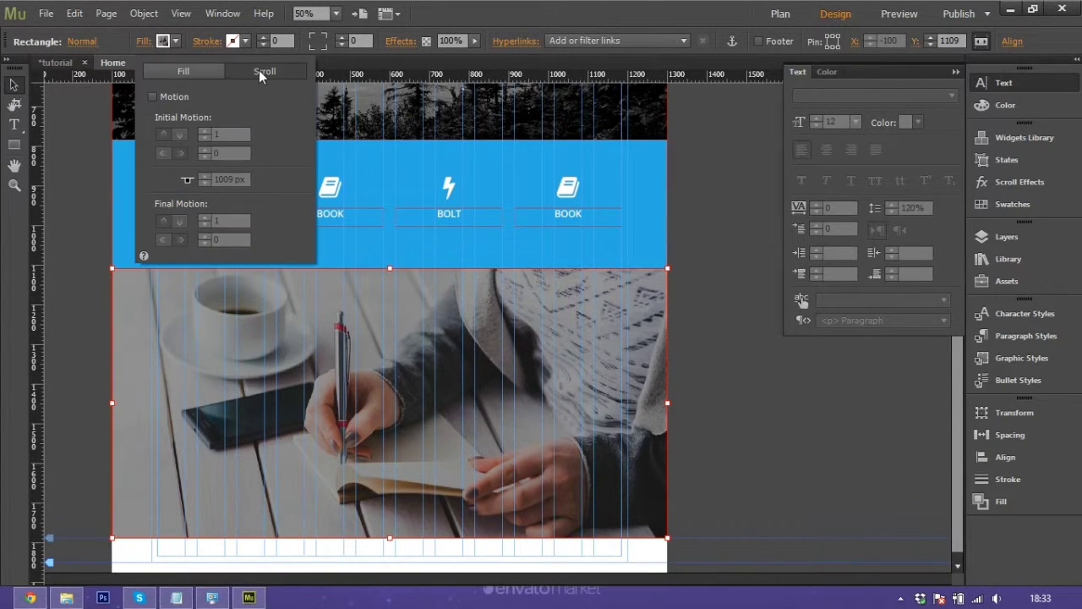
pyautogui.click(163, 97)
pyautogui.click(221, 134)
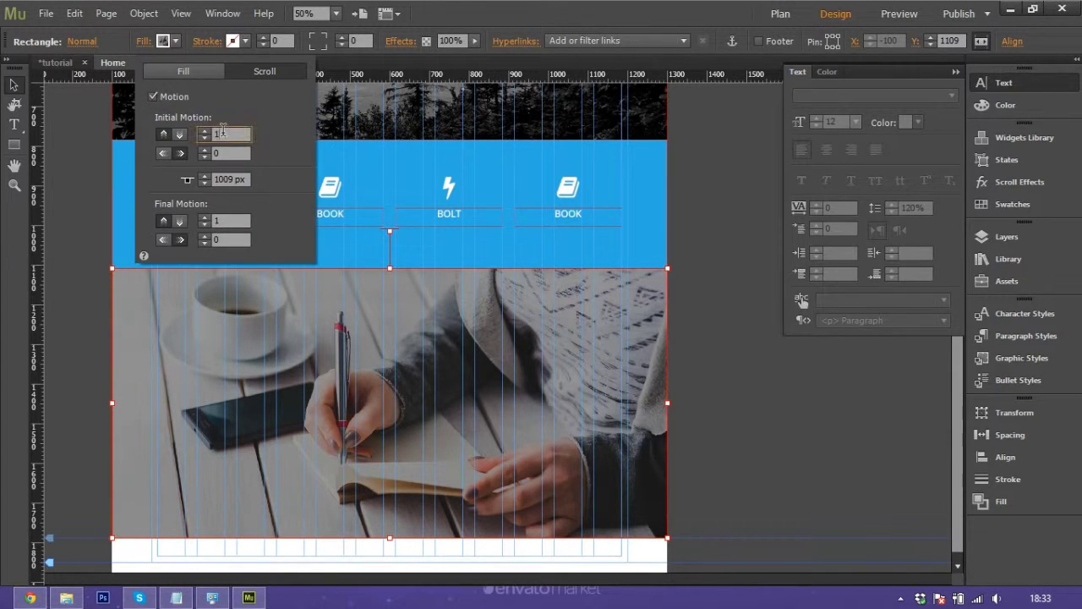
pyautogui.write('0')
pyautogui.click(229, 220)
pyautogui.write('0')
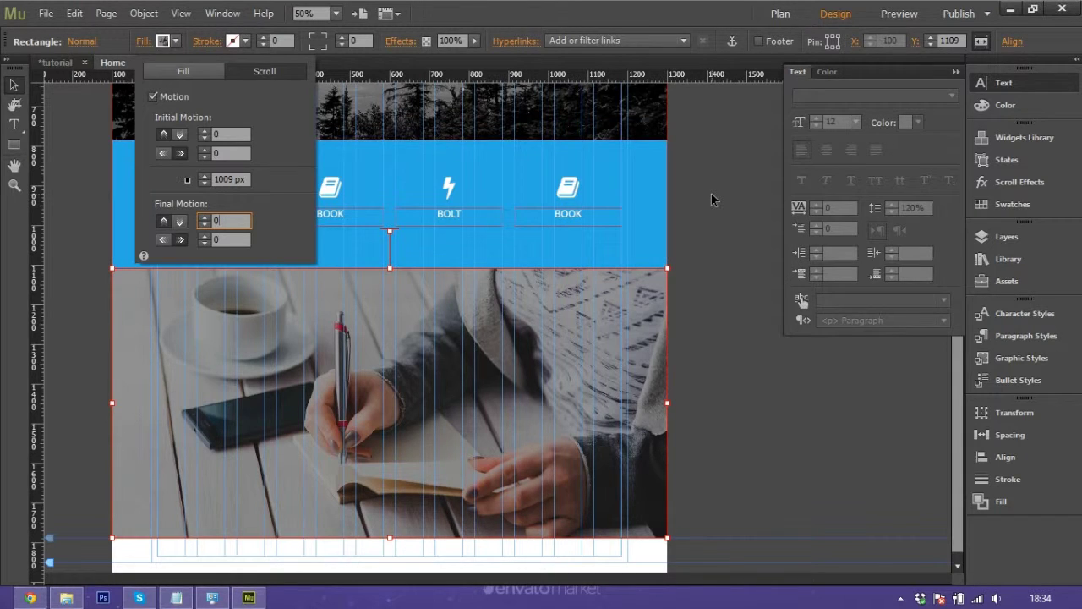
pyautogui.press('Escape')
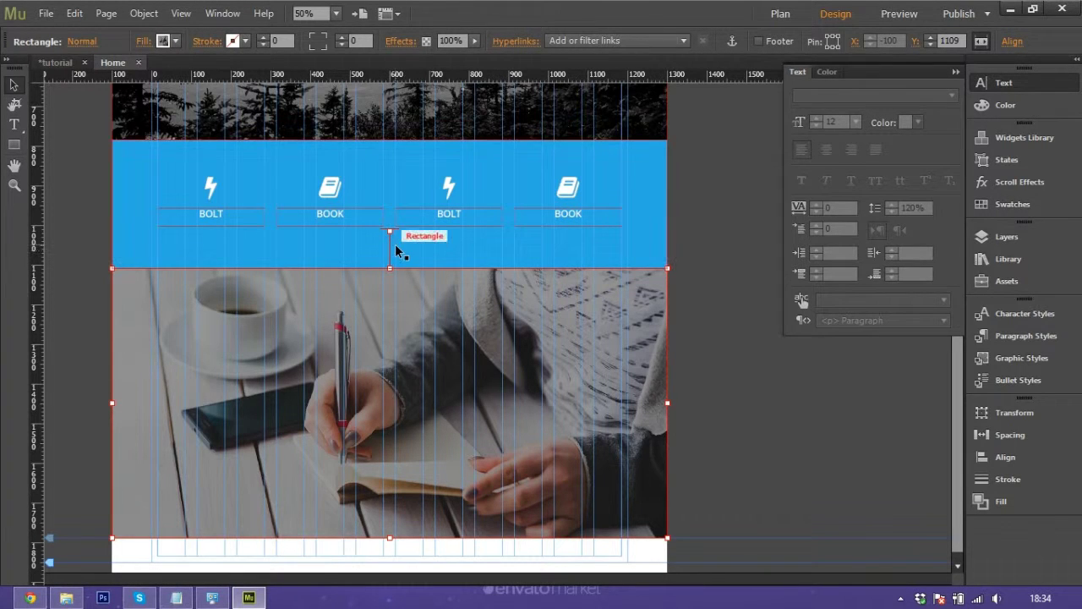
pyautogui.click(708, 311)
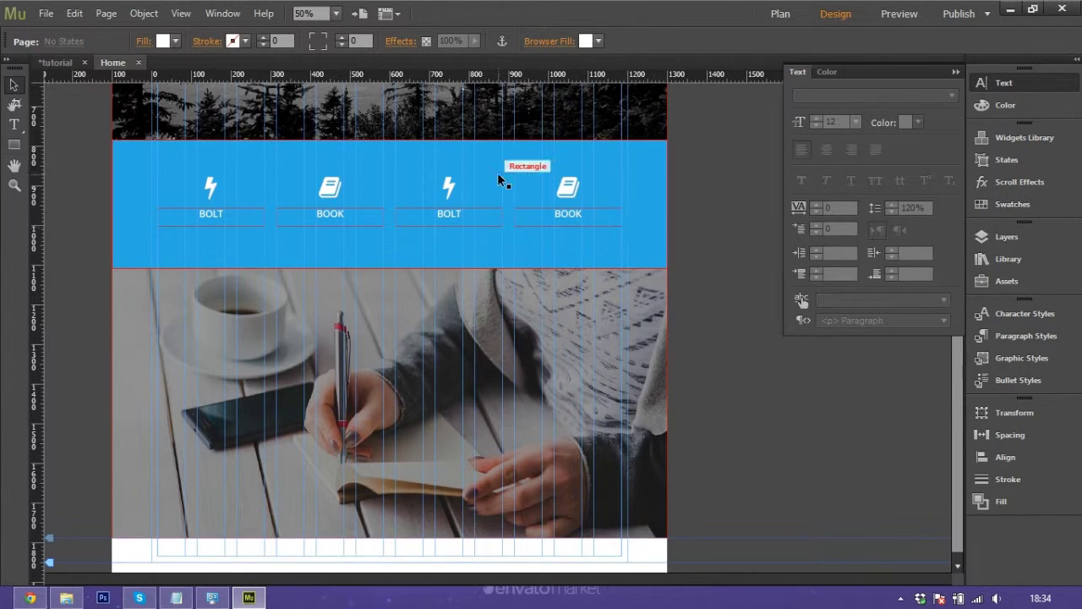
# Preview the Home page in Chrome, check the desk photo section, then close the preview.
pyautogui.click(47, 14)
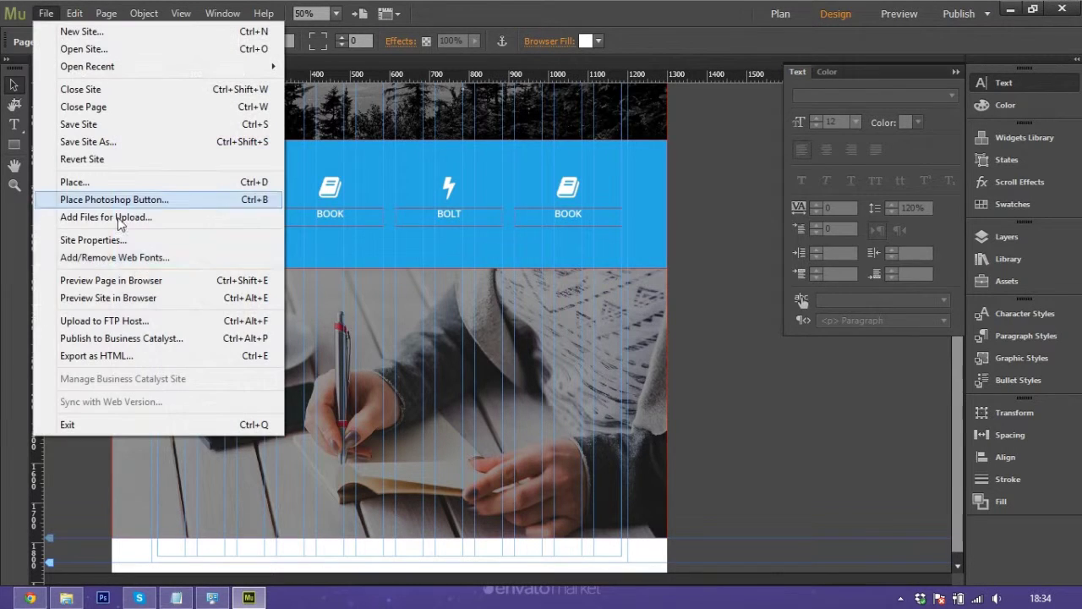
pyautogui.click(140, 279)
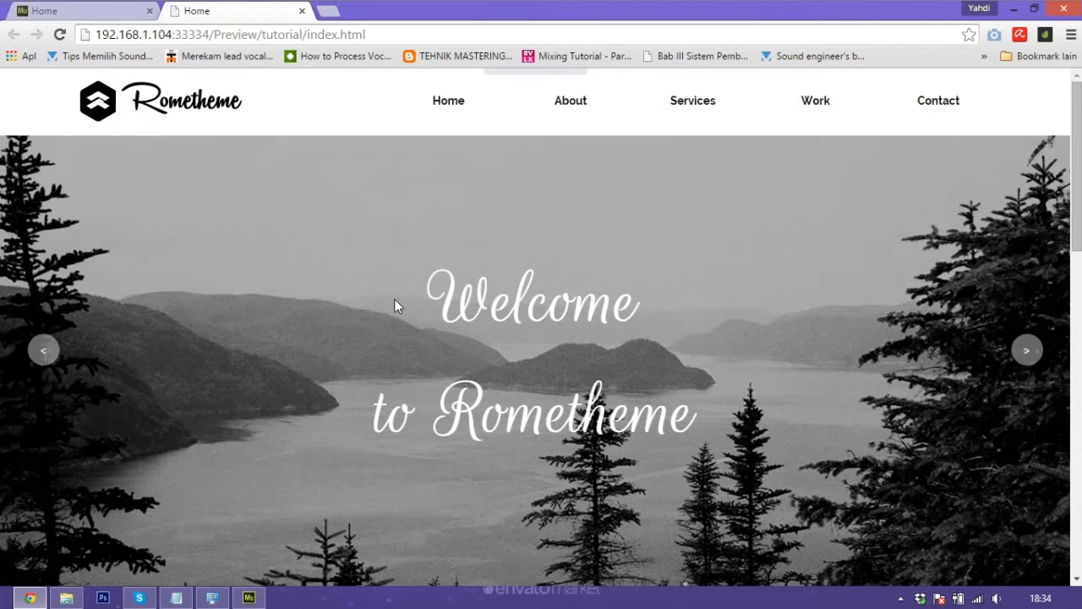
pyautogui.moveTo(1076, 169); pyautogui.dragTo(1080, 288)
pyautogui.moveTo(1077, 309); pyautogui.dragTo(1072, 467)
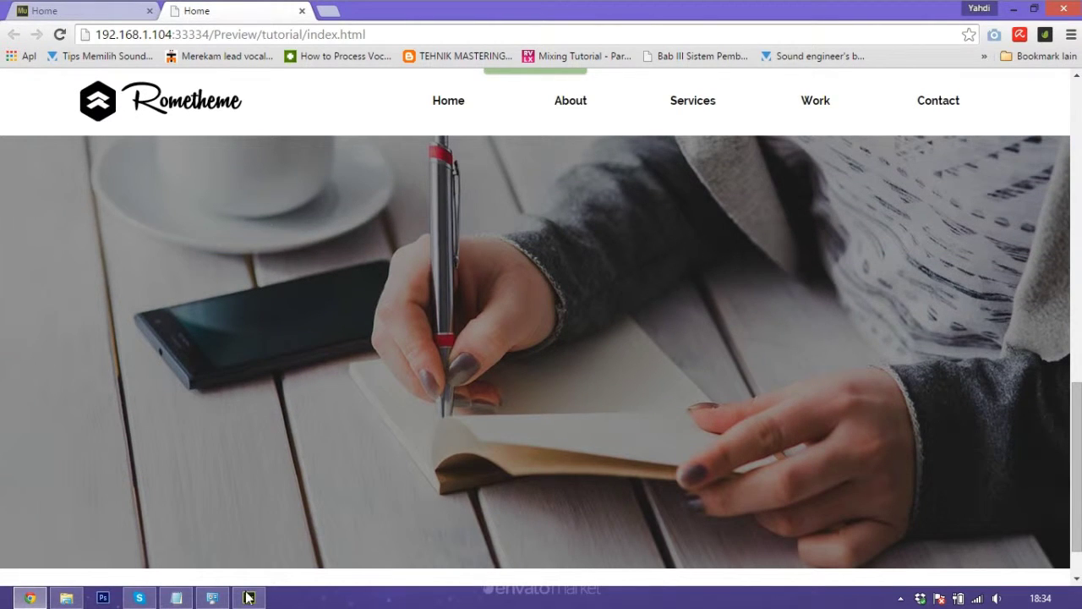
pyautogui.click(302, 11)
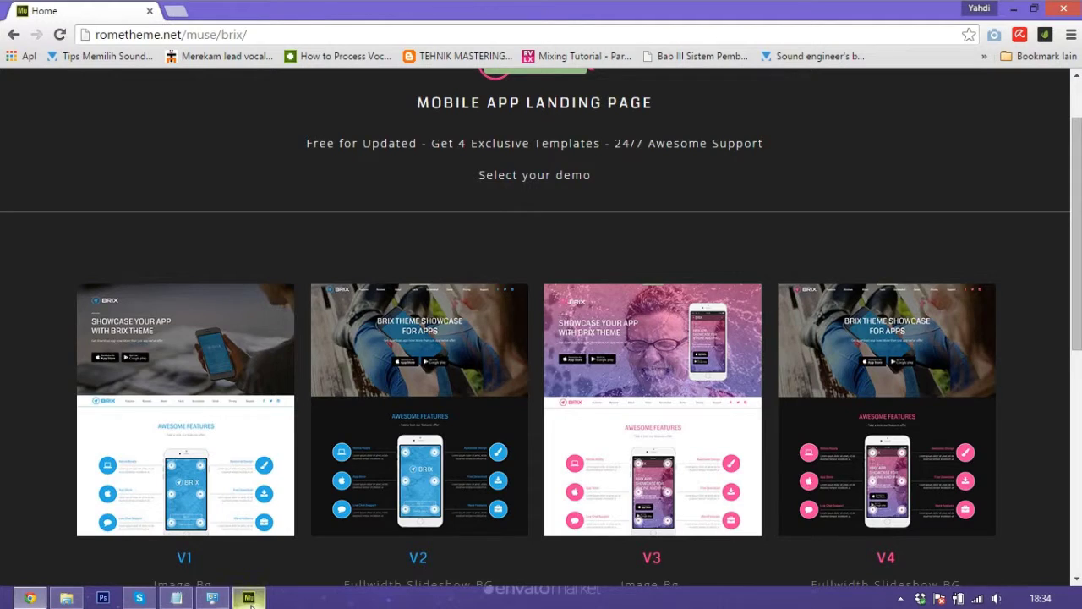
# Back in Muse, draw a second rectangle below the desk photo and make it 100% width.
pyautogui.click(250, 598)
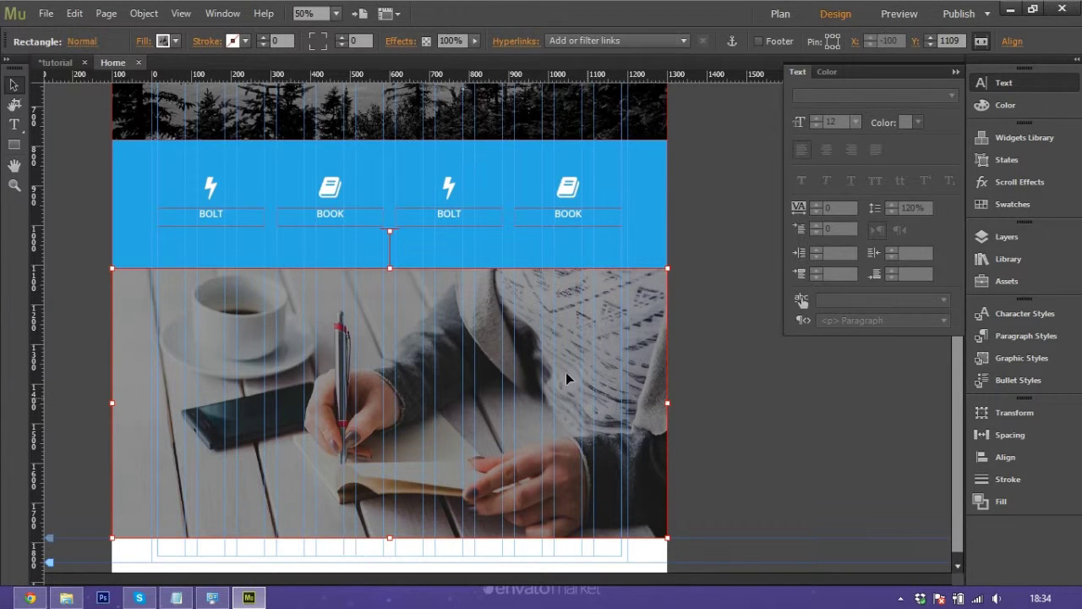
pyautogui.scroll(-1, 565, 378)
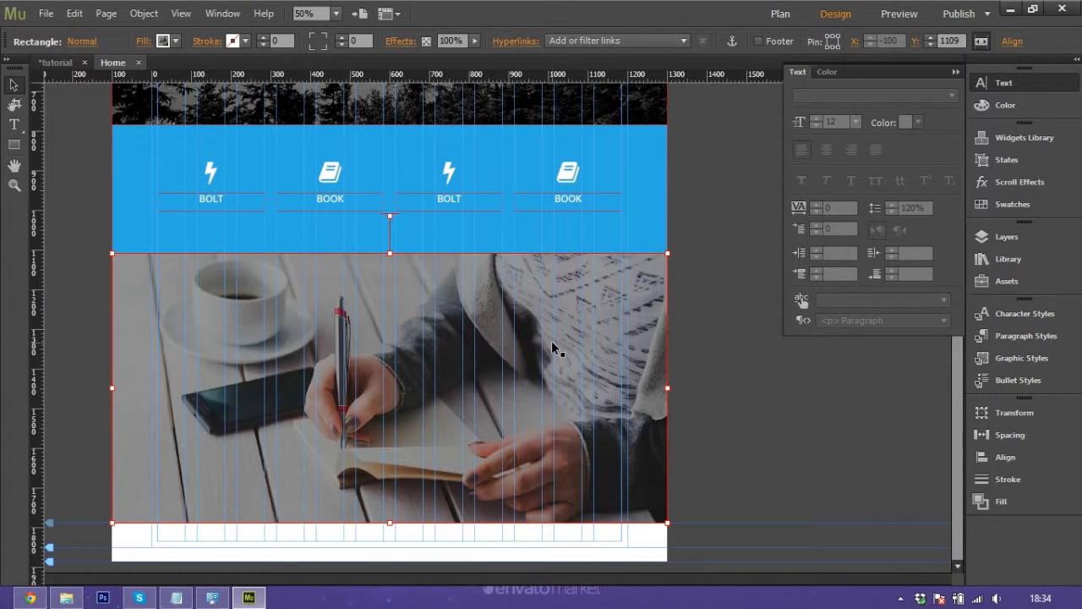
pyautogui.click(769, 436)
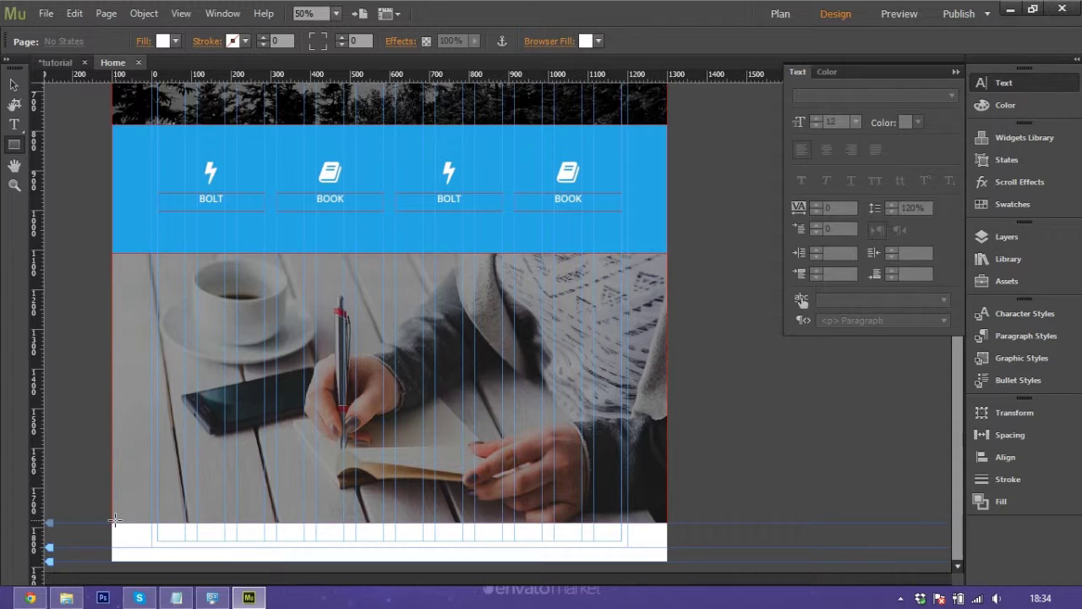
pyautogui.moveTo(110, 525); pyautogui.dragTo(671, 537)
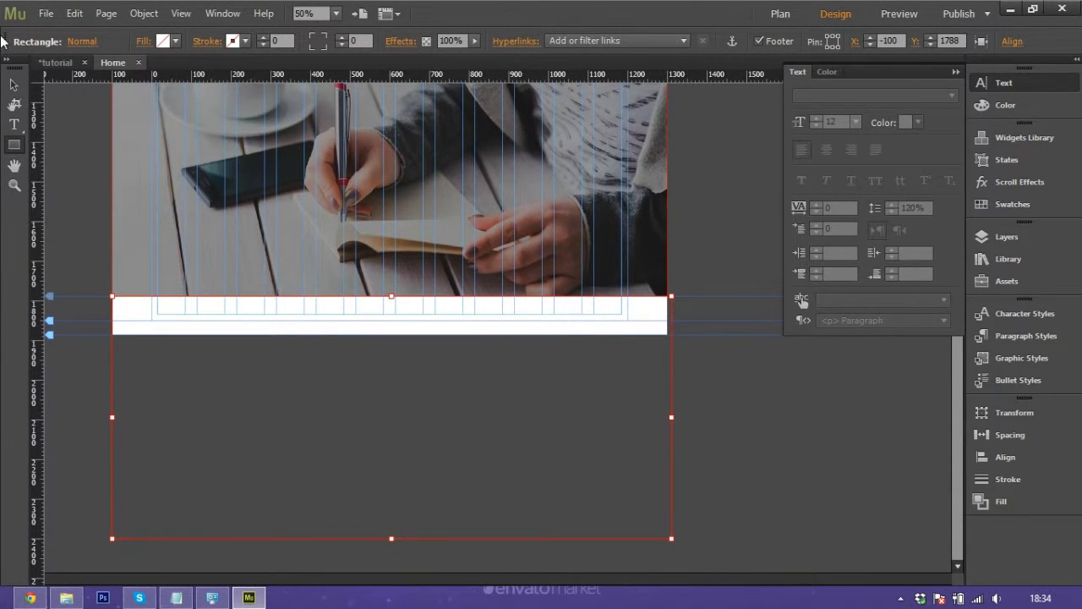
pyautogui.click(981, 42)
# Untick Footer Item for the new rectangle and stretch it down to section height.
pyautogui.rightClick(368, 383)
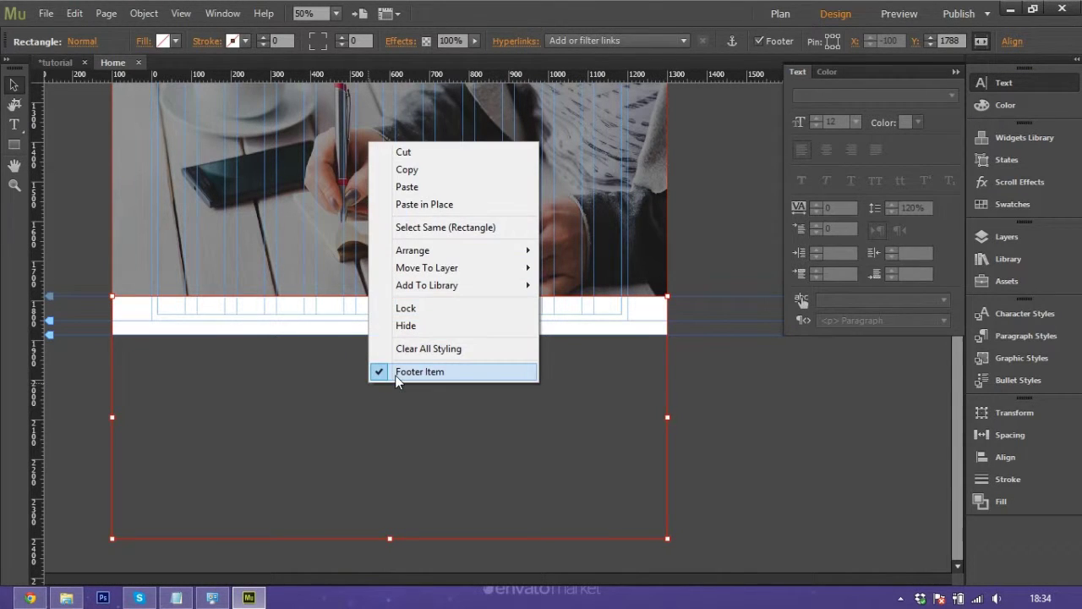
pyautogui.click(397, 372)
pyautogui.scroll(-1, 406, 372)
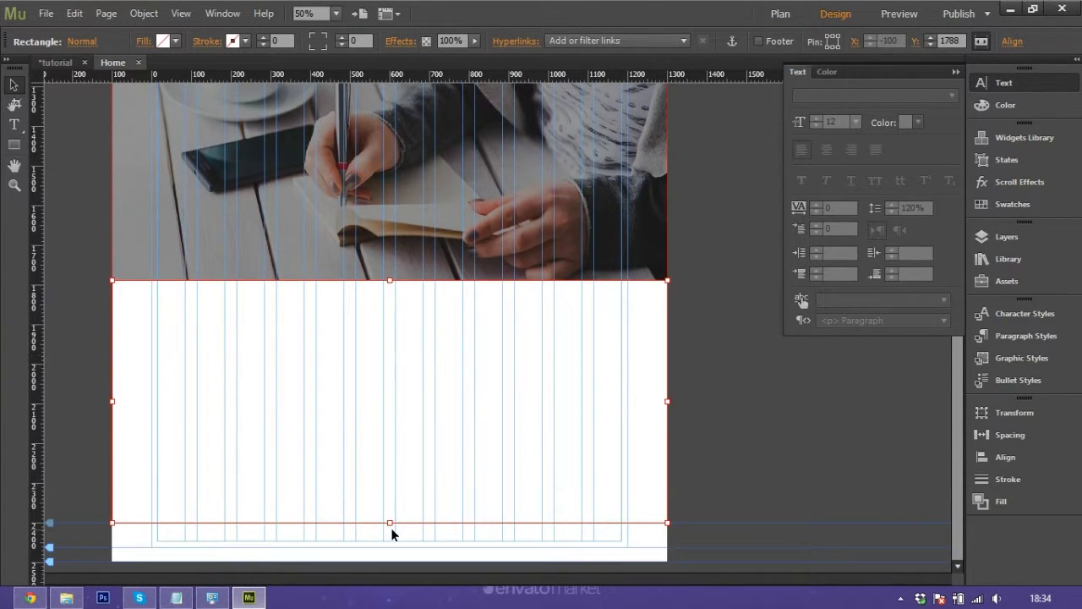
pyautogui.moveTo(390, 526)
pyautogui.mouseDown()
pyautogui.moveTo(392, 554)
pyautogui.moveTo(391, 525)
pyautogui.mouseUp()
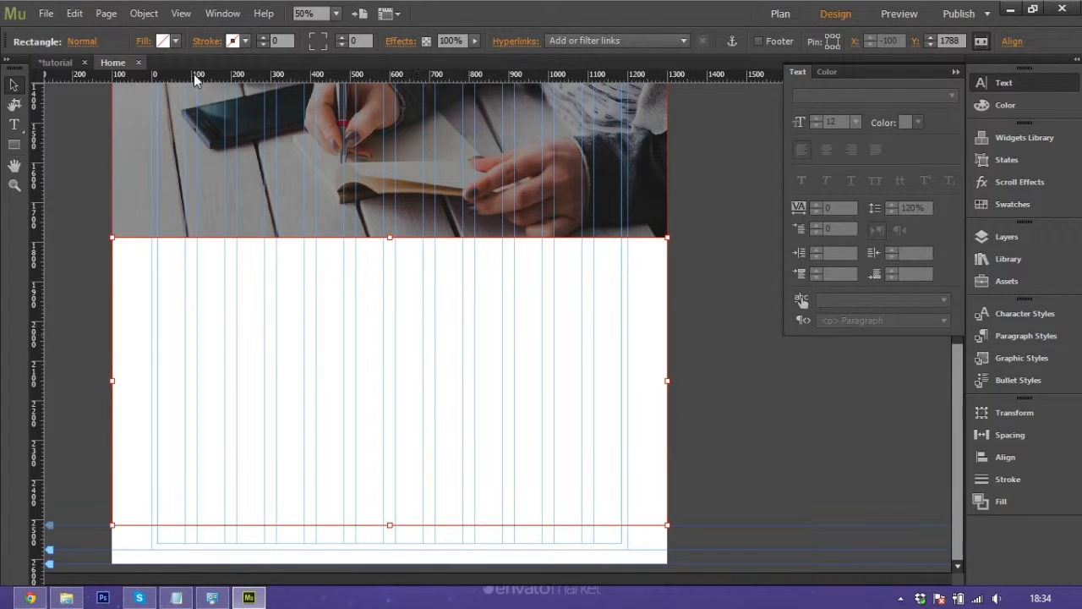
pyautogui.click(149, 43)
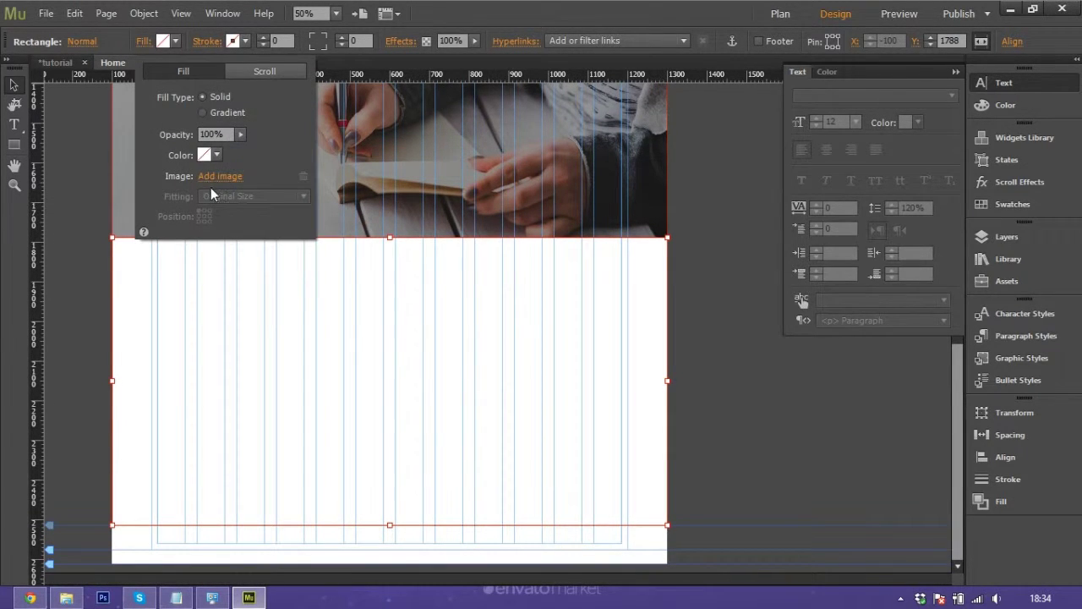
# Fill the second rectangle with contact_bg.jpg, set to Scale To Fill.
pyautogui.click(218, 176)
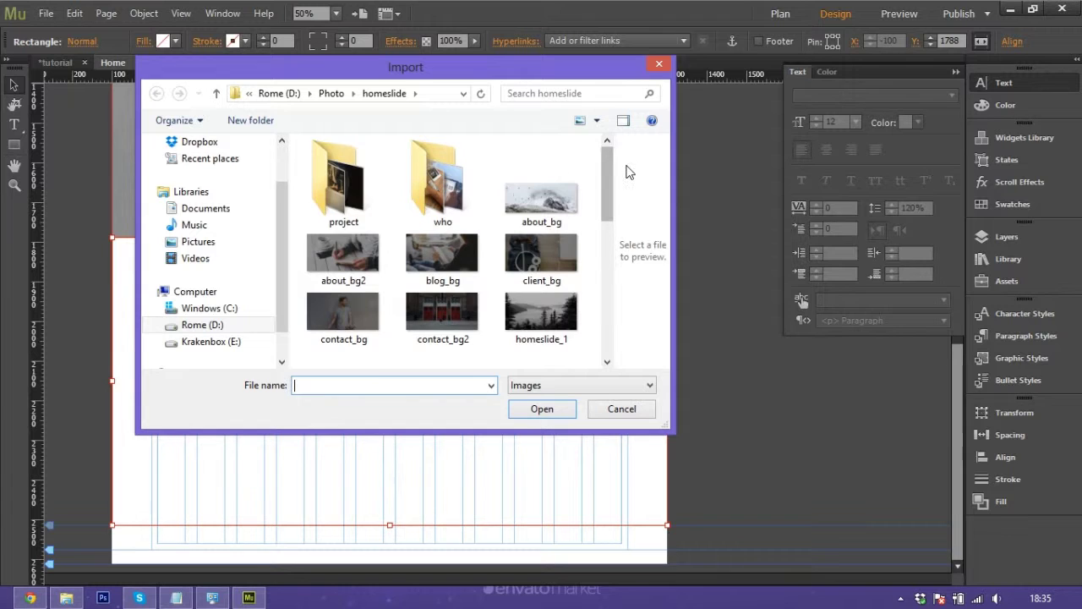
pyautogui.scroll(-1, 615, 191)
pyautogui.scroll(-1, 614, 191)
pyautogui.click(343, 229)
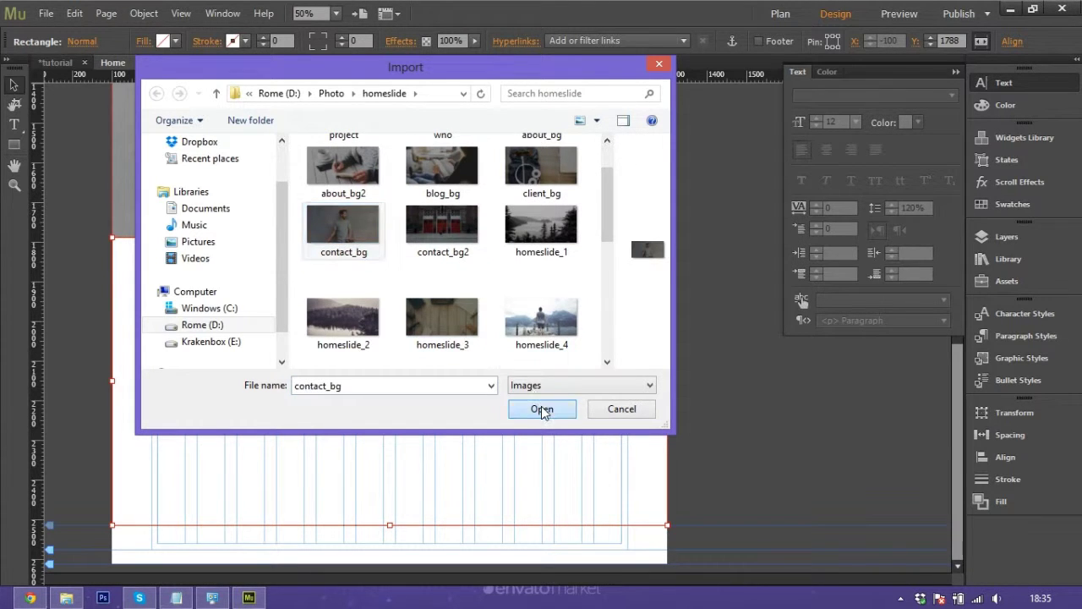
pyautogui.click(542, 409)
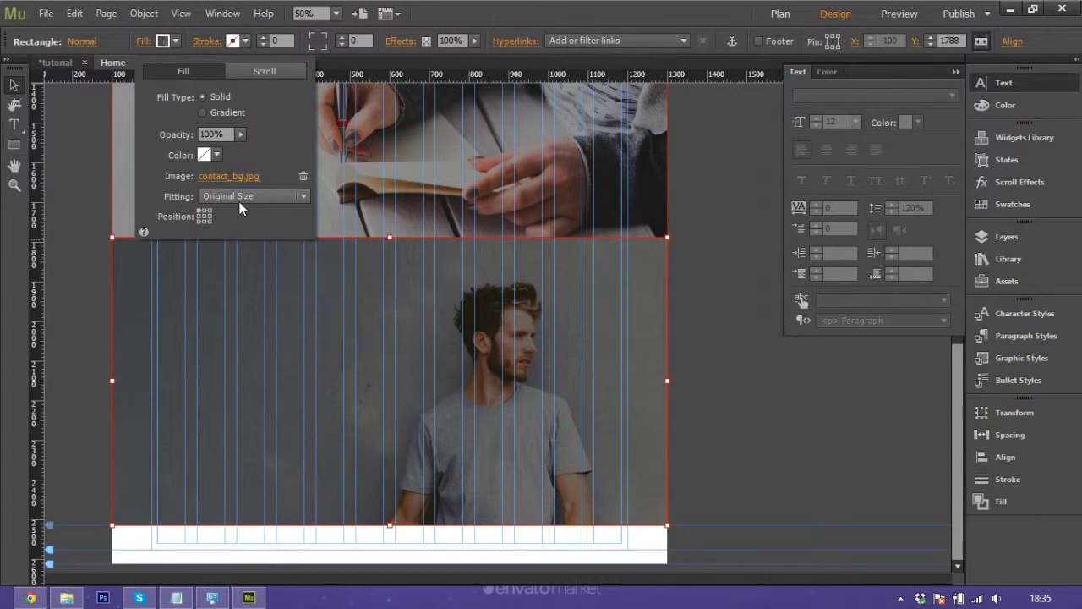
pyautogui.click(241, 208)
pyautogui.click(246, 212)
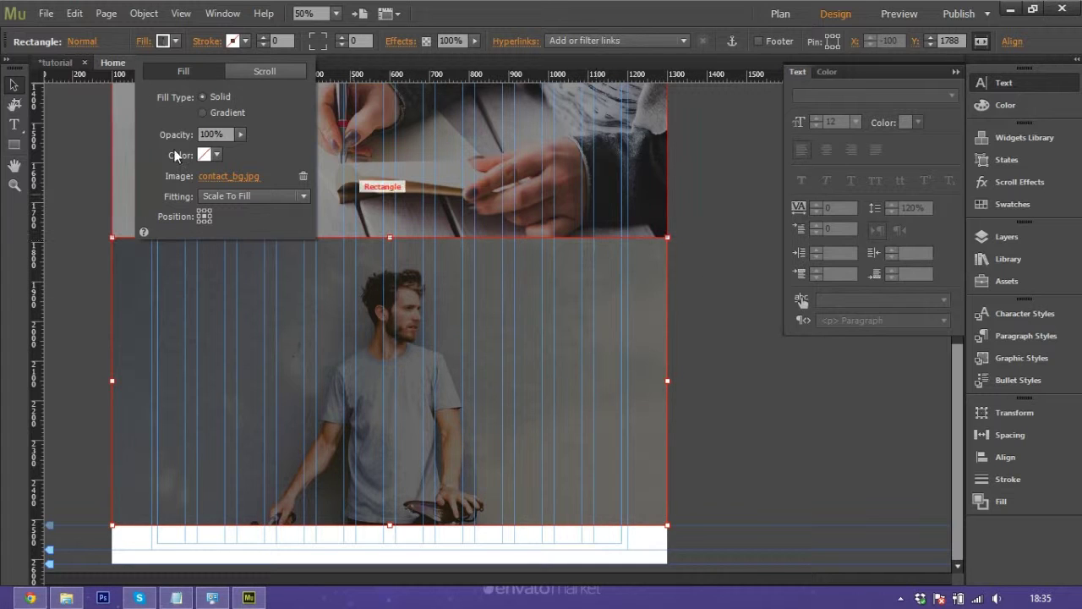
# Turn on scroll Motion for the contact_bg fill with initial and final vertical motion 0.
pyautogui.click(257, 71)
pyautogui.click(153, 96)
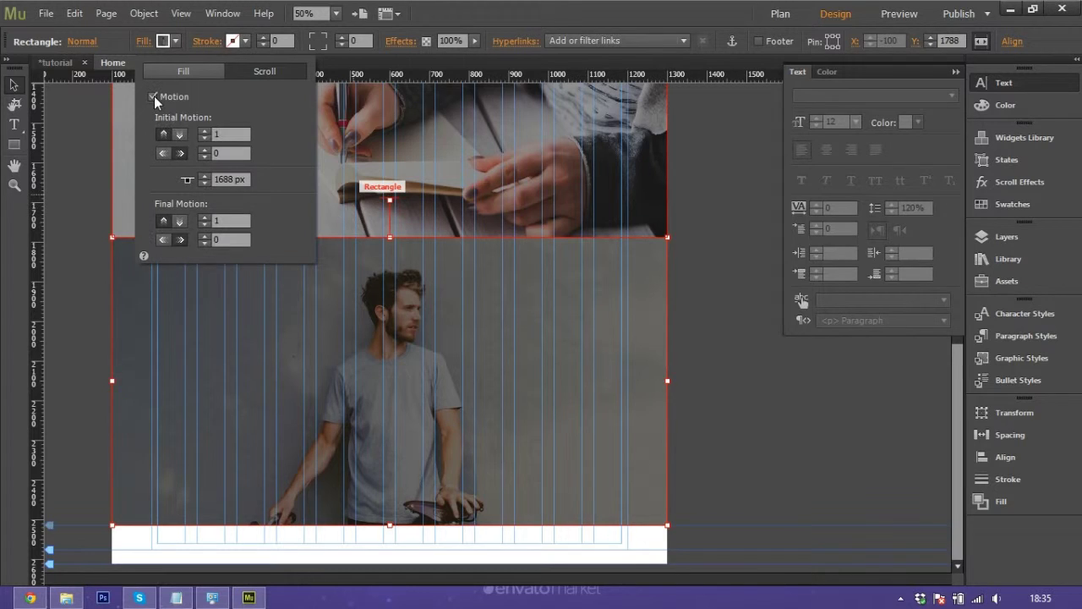
pyautogui.click(211, 135)
pyautogui.click(216, 222)
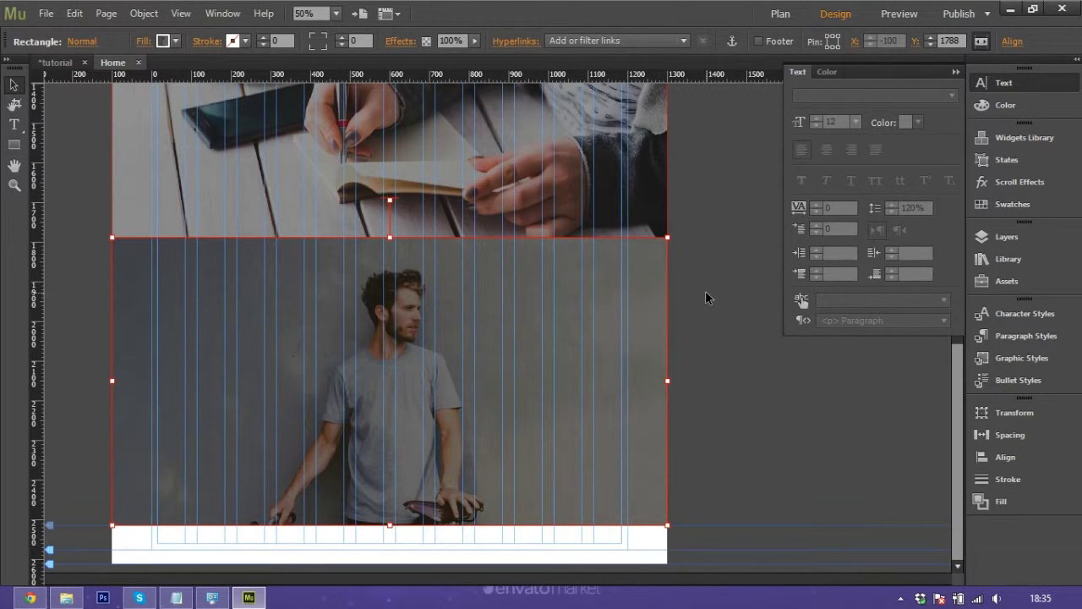
# Duplicate the man-photo rectangle further down the page.
pyautogui.scroll(-1, 532, 275)
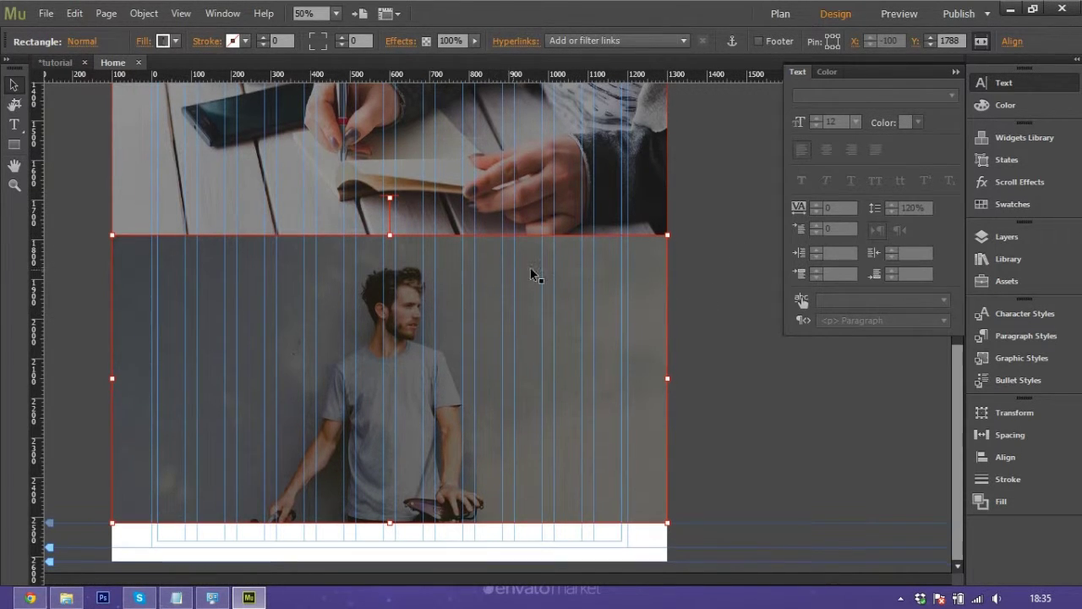
pyautogui.scroll(-3, 531, 262)
pyautogui.moveTo(505, 289); pyautogui.dragTo(504, 513)
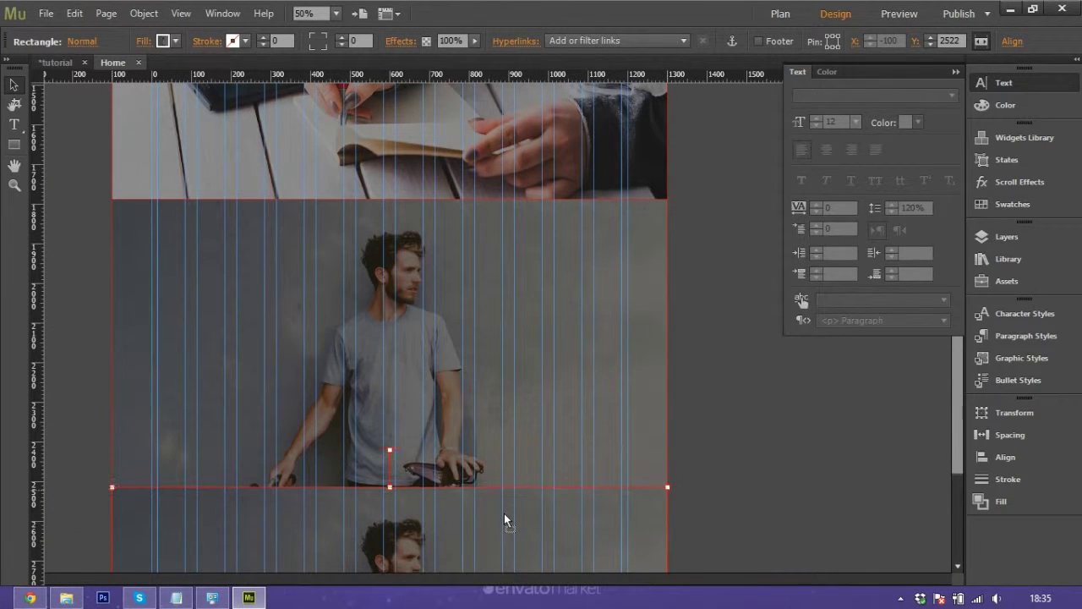
pyautogui.scroll(-3, 404, 313)
pyautogui.scroll(-2, 124, 84)
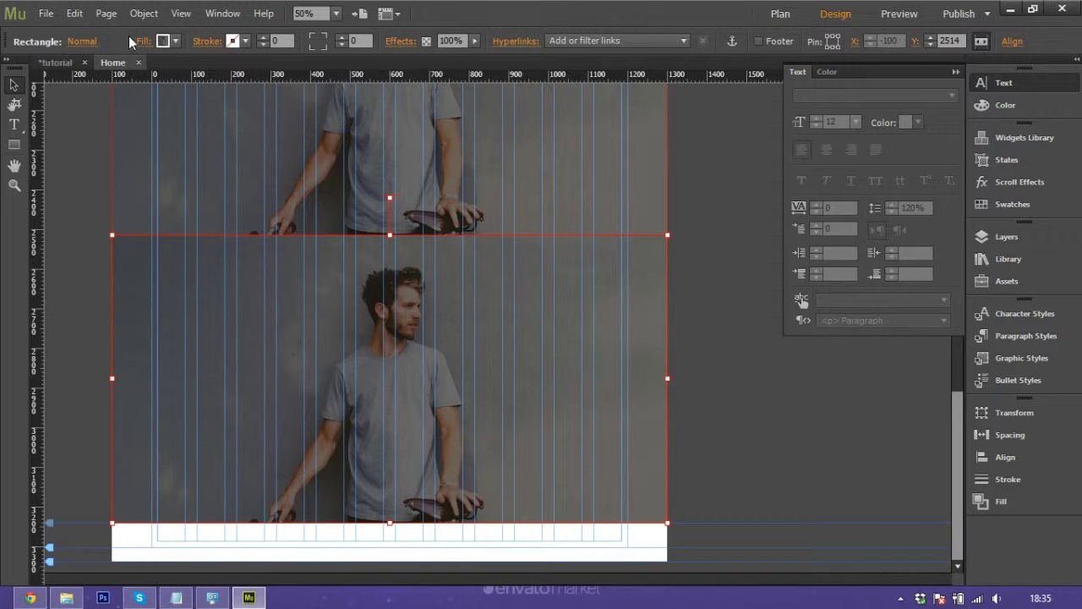
# Replace the copy's fill image with the homeslide_9 forest photo.
pyautogui.click(141, 42)
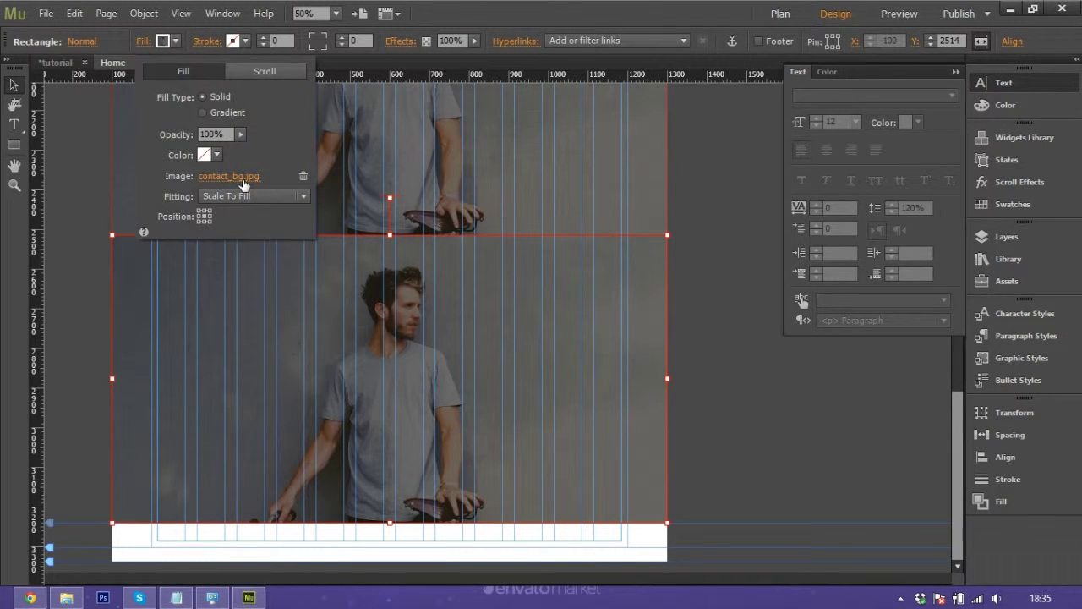
pyautogui.click(242, 178)
pyautogui.moveTo(618, 175); pyautogui.dragTo(610, 254)
pyautogui.click(339, 283)
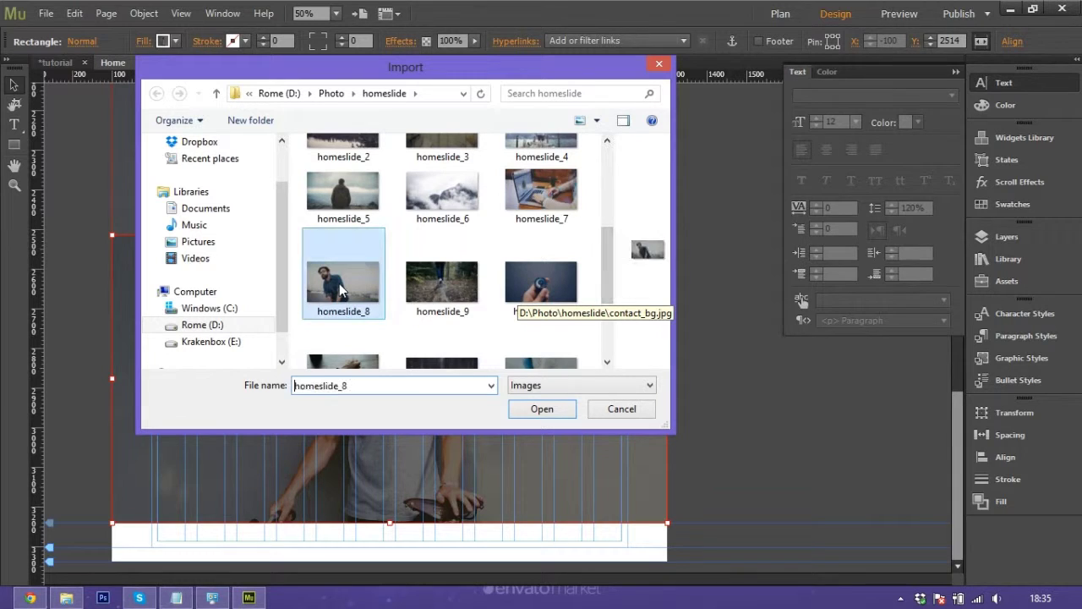
pyautogui.click(408, 300)
pyautogui.click(542, 408)
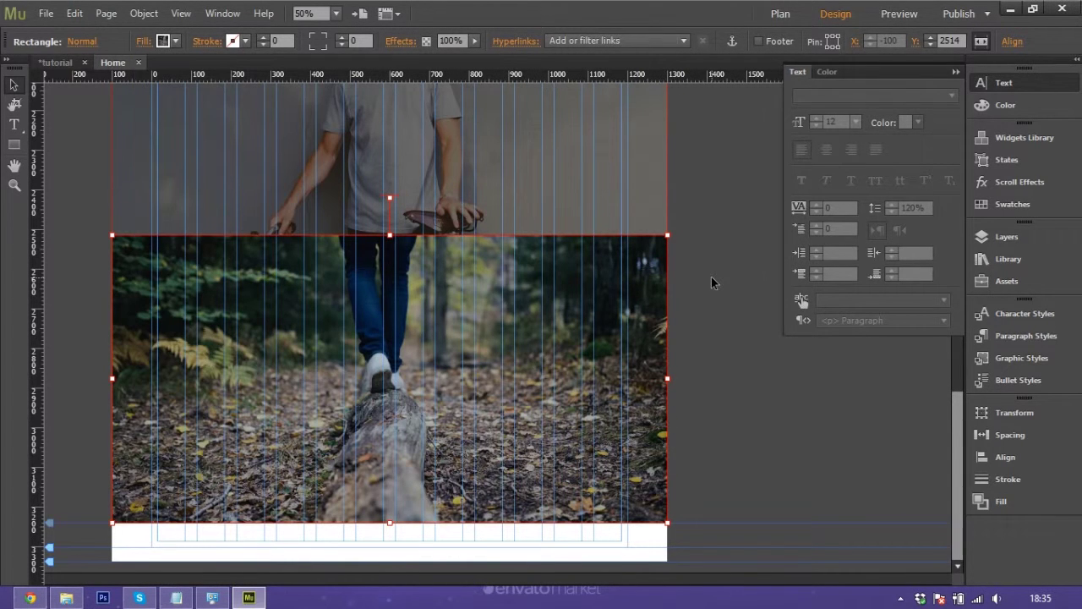
# Deselect and scroll through the page to review the three photo sections.
pyautogui.click(718, 252)
pyautogui.scroll(3, 710, 262)
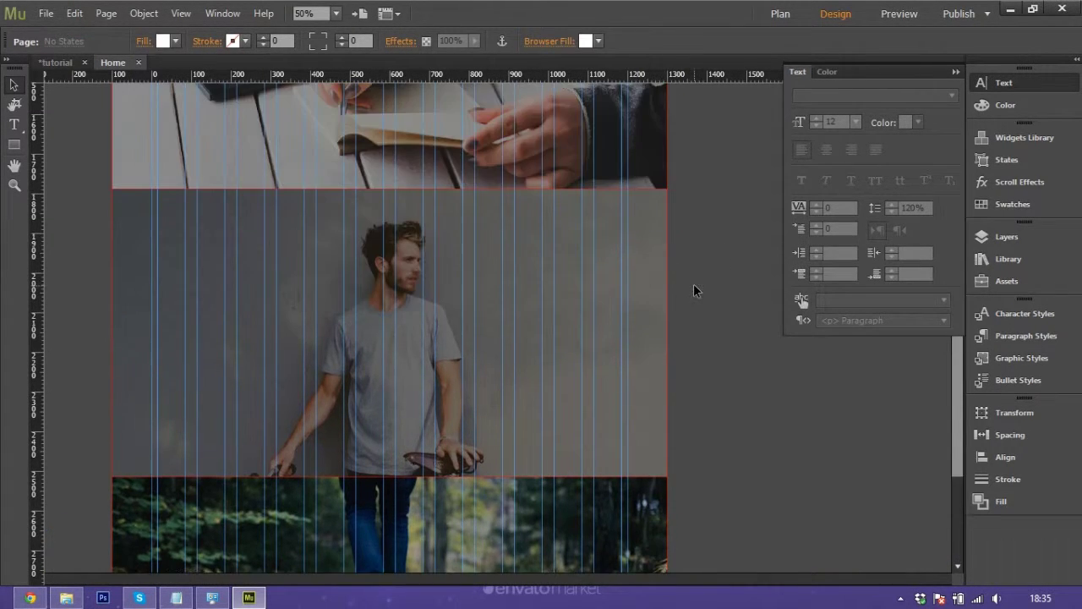
pyautogui.scroll(2, 693, 290)
pyautogui.scroll(2, 693, 290)
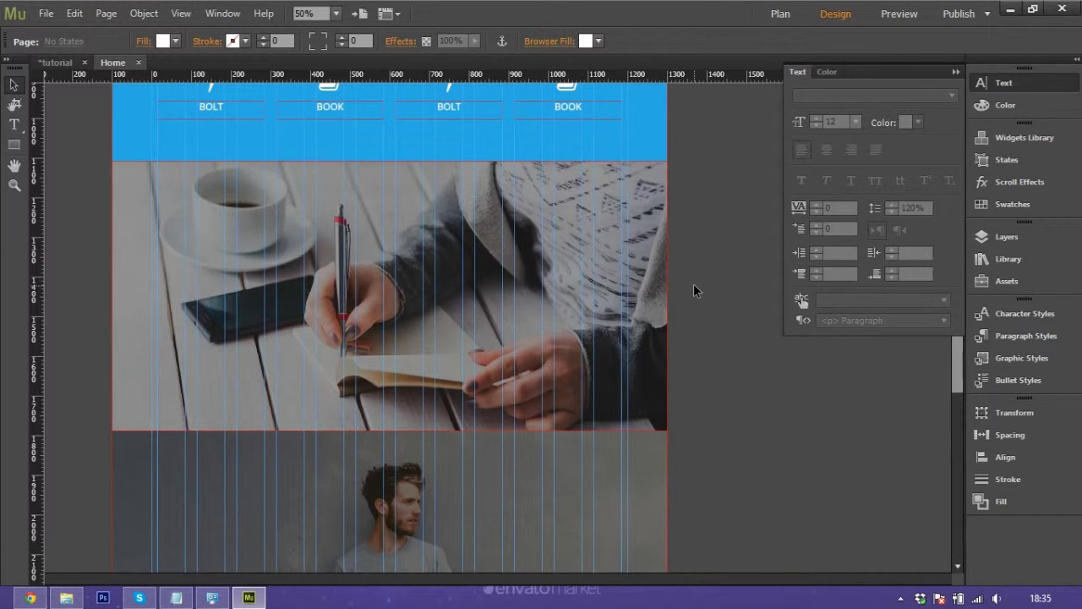
pyautogui.scroll(-5, 693, 290)
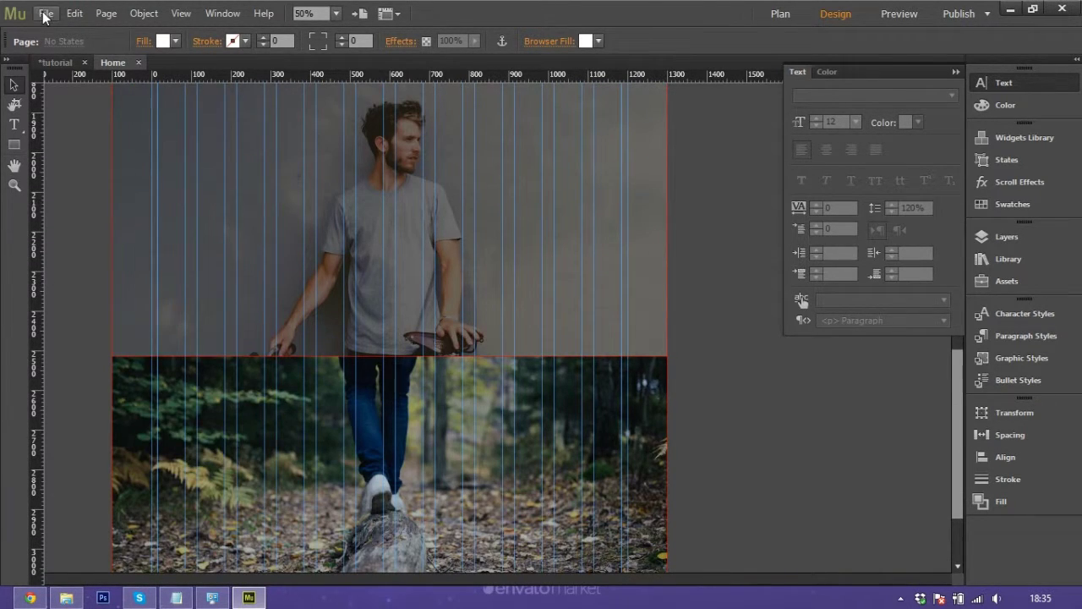
pyautogui.click(45, 16)
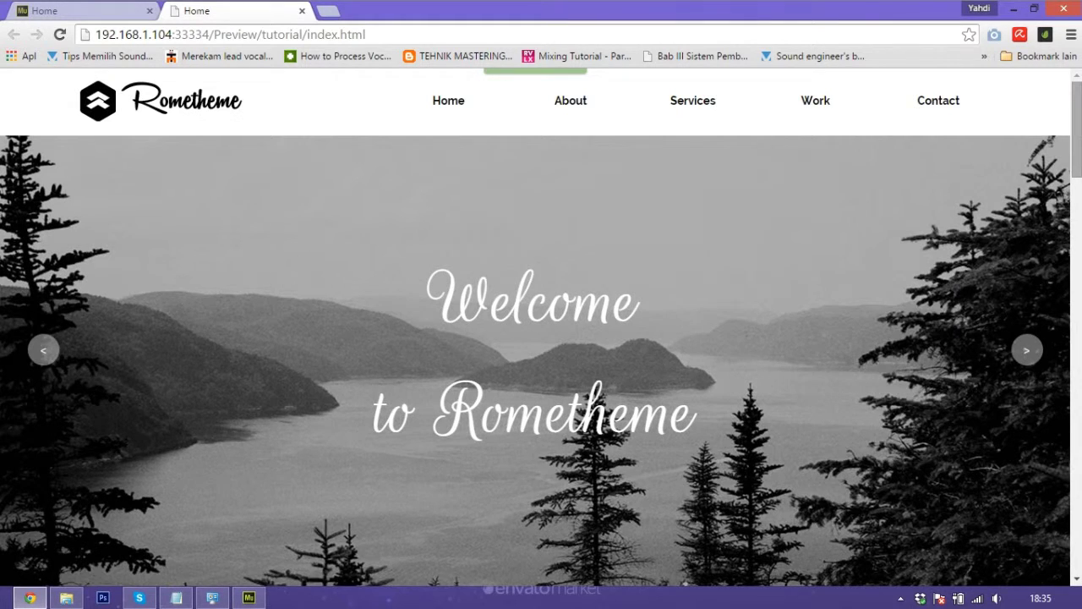
# Scroll down the Chrome preview to check the parallax desk, man and forest sections.
pyautogui.scroll(-6, 1079, 240)
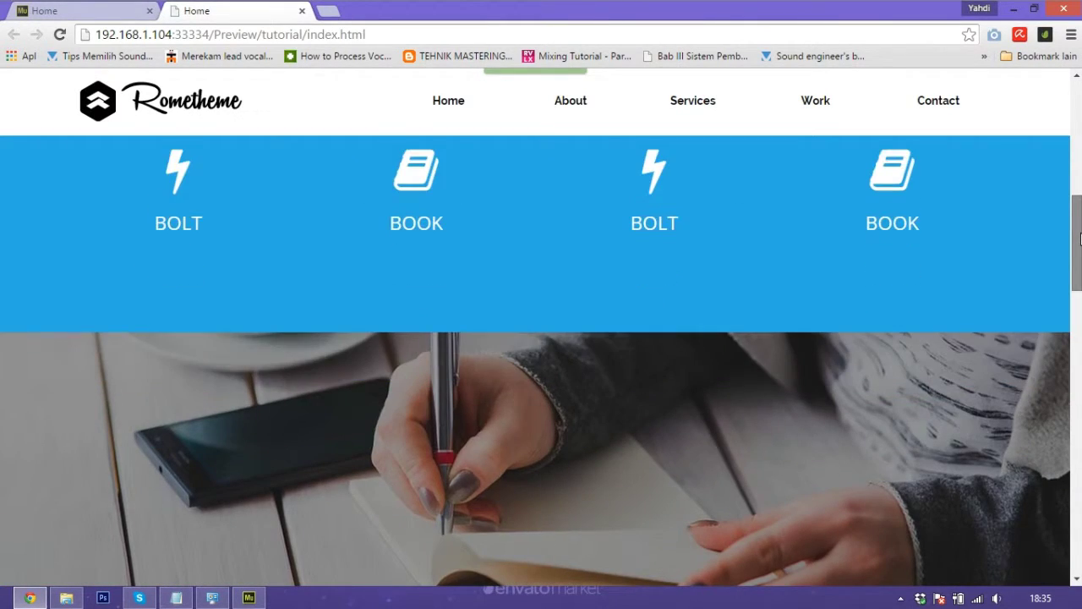
pyautogui.moveTo(1079, 240); pyautogui.dragTo(1077, 284)
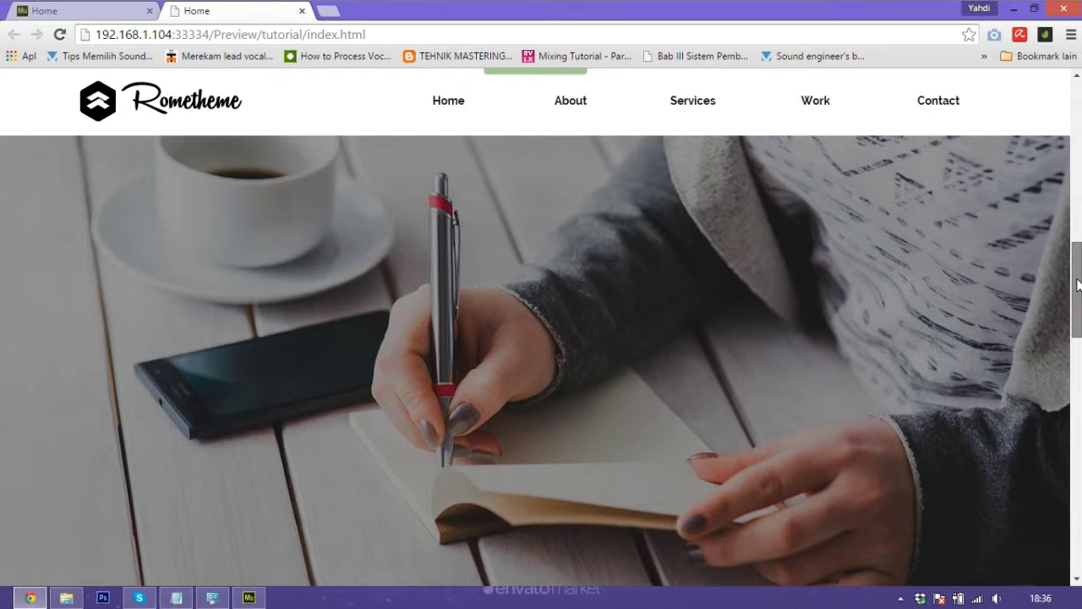